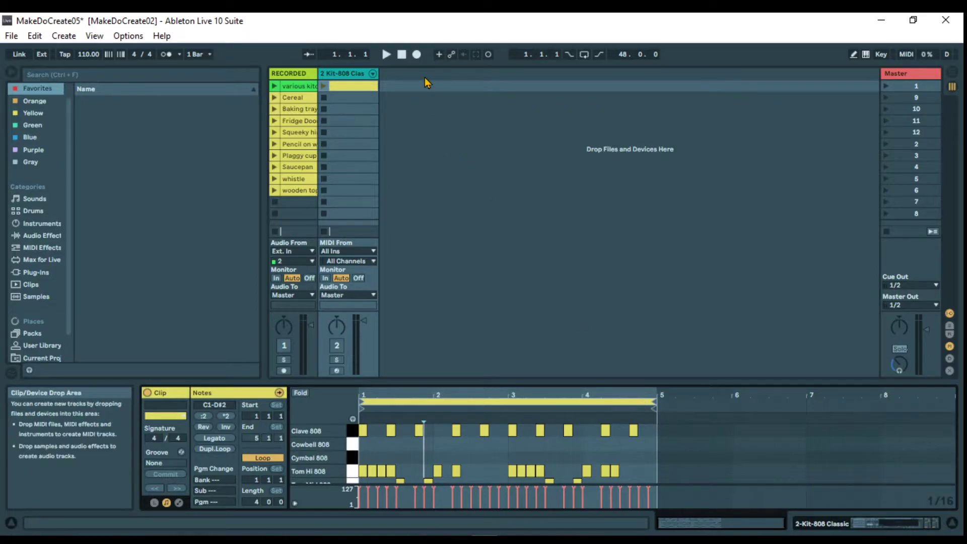
Narrow the two existing tracks and hide the browser to free space in the session view
drag(378, 74, 304, 74)
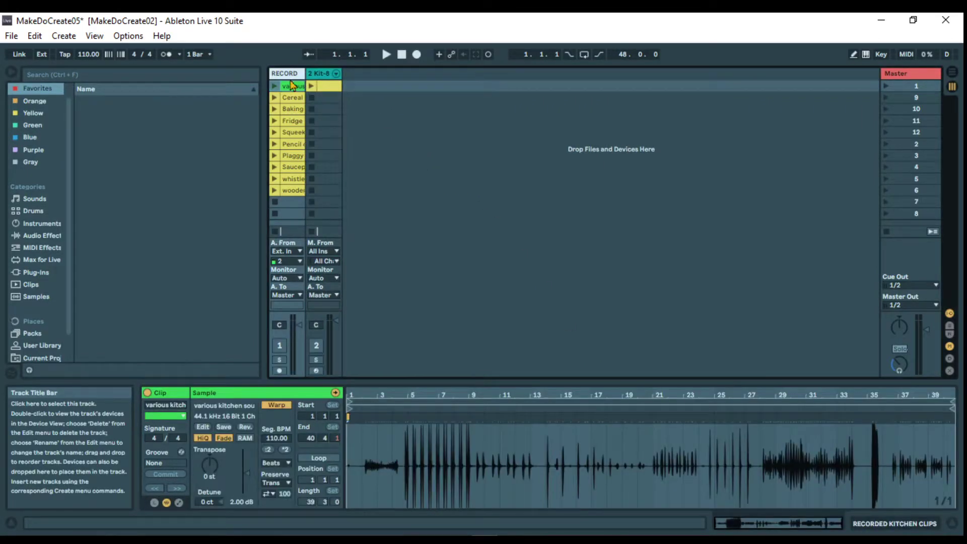
click(7, 75)
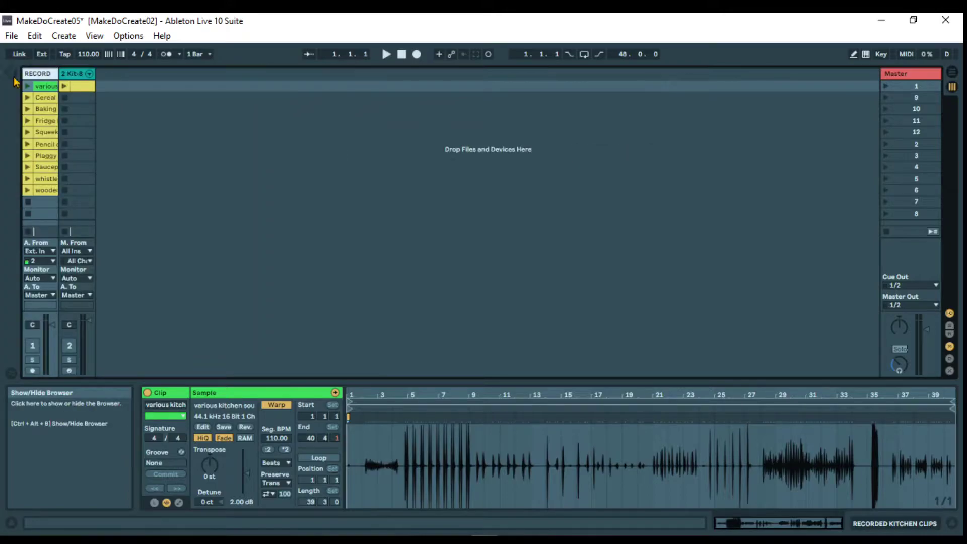
Insert a new audio track after the drum kit track, widen it, and arm it for recording
right_click(262, 133)
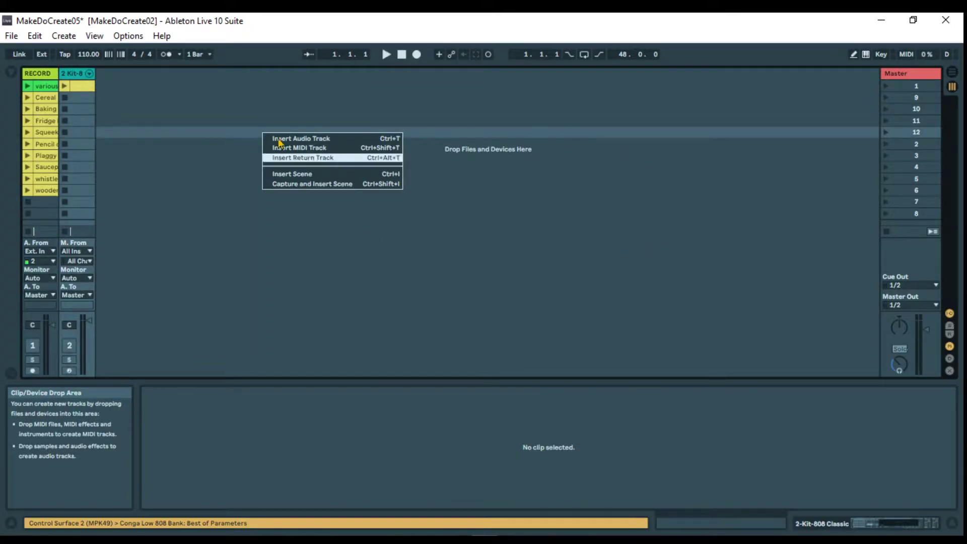
click(299, 142)
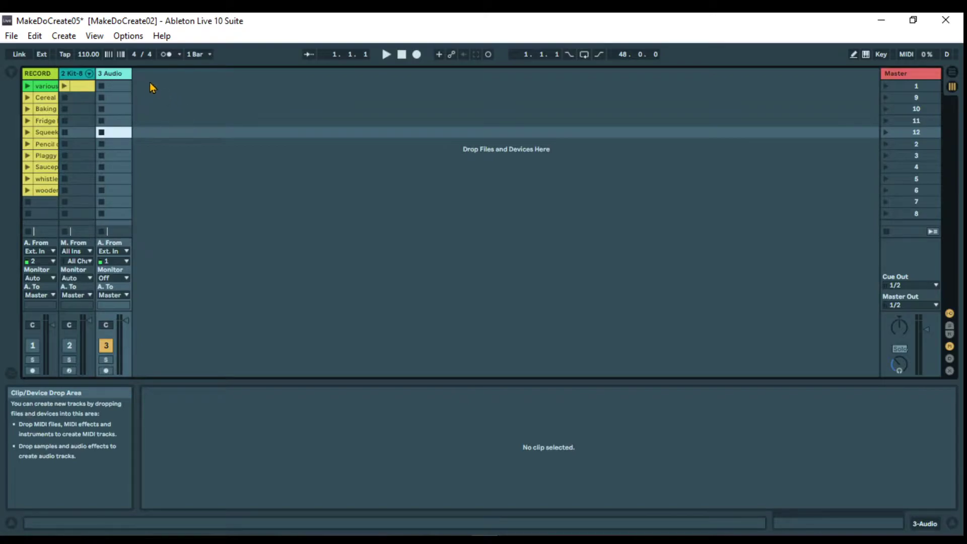
drag(132, 73, 193, 73)
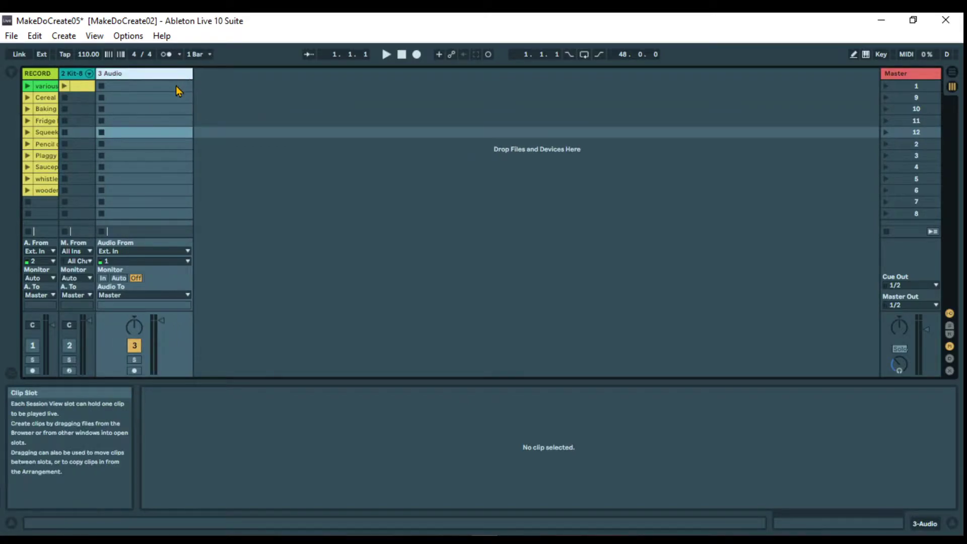
click(134, 371)
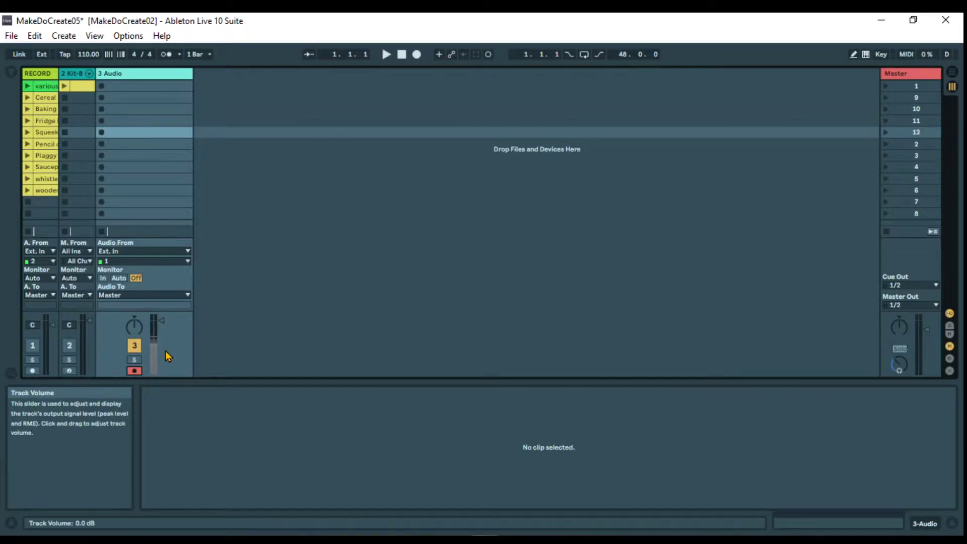
Examine the available driver types and audio devices in the audio preferences, keeping ASIO and Voicemeeter AUX Virtual ASIO
click(127, 36)
click(179, 420)
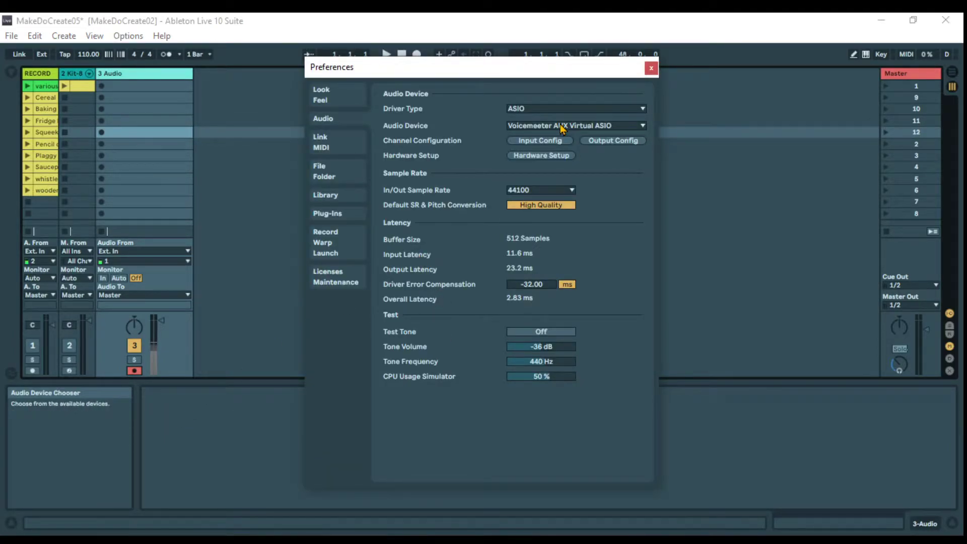
click(524, 110)
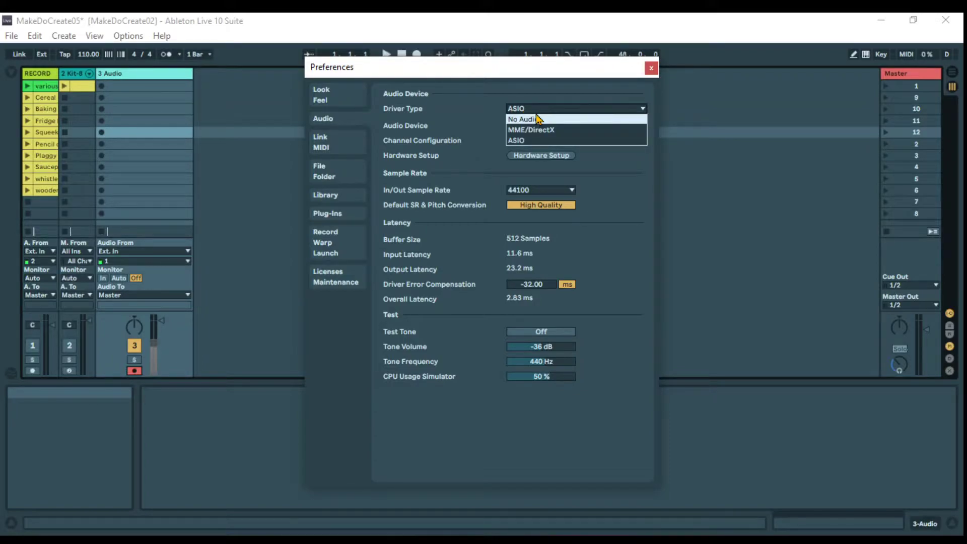
click(526, 110)
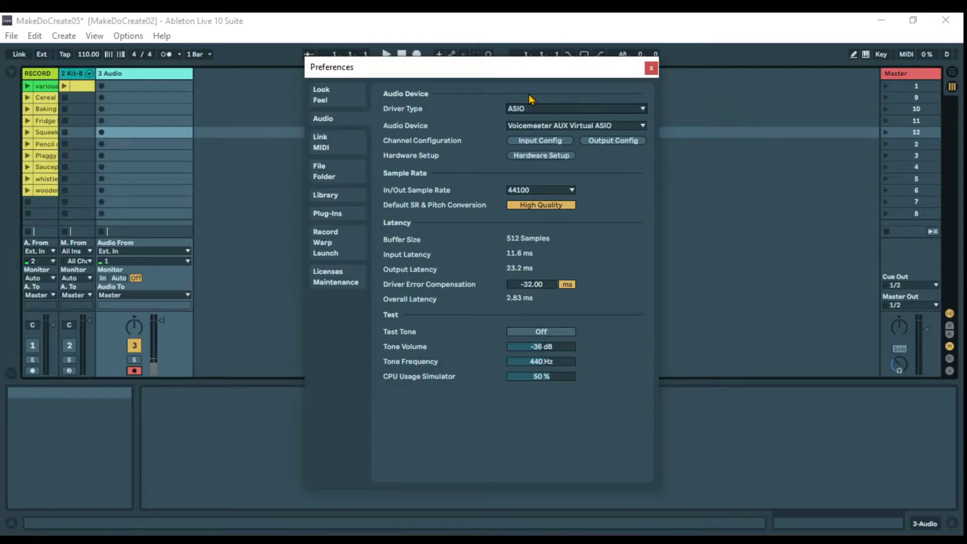
click(549, 127)
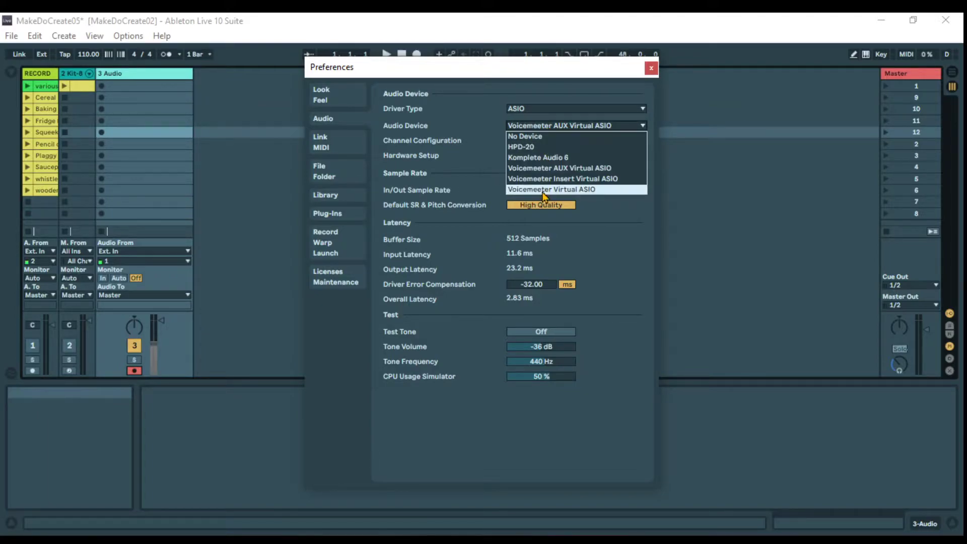
click(543, 127)
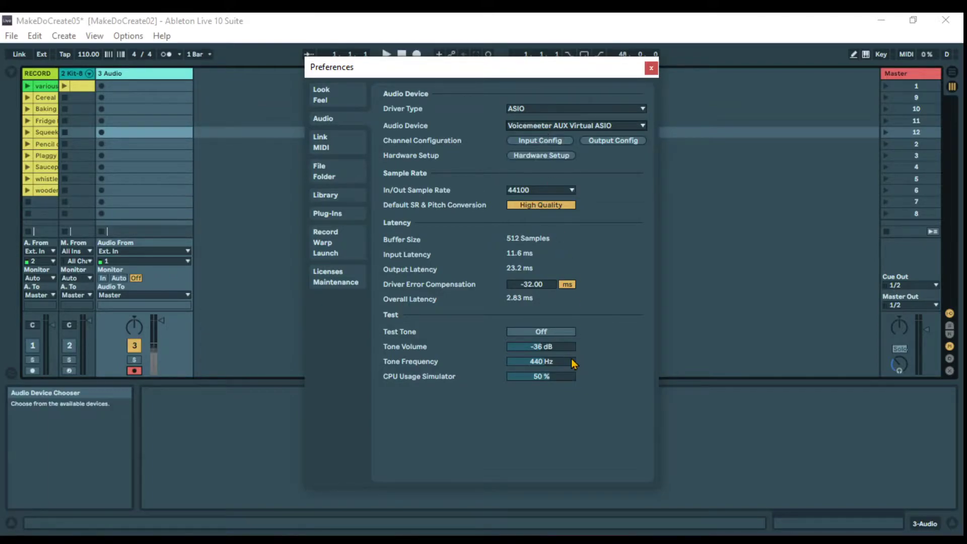
Check the audio output by switching the test tone on and off, and close the preferences
click(542, 332)
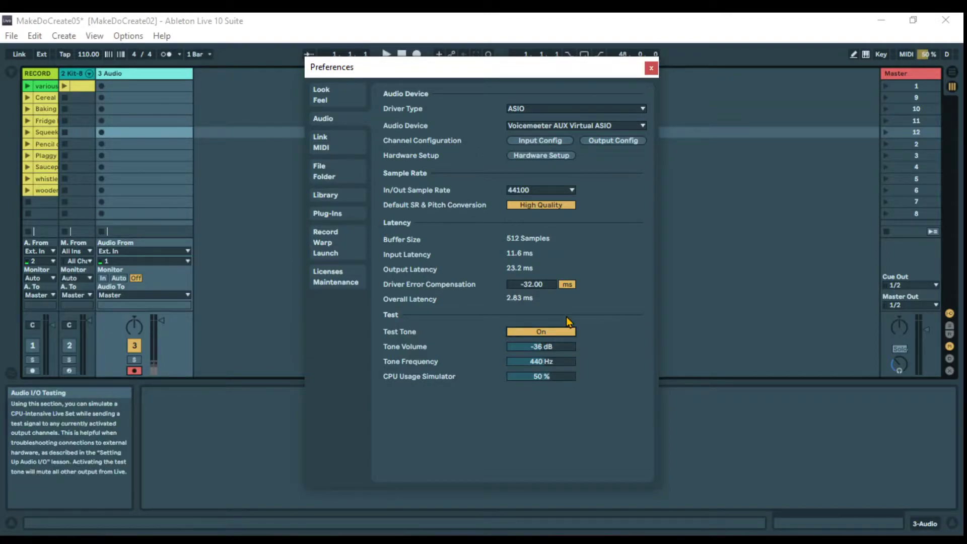
click(545, 332)
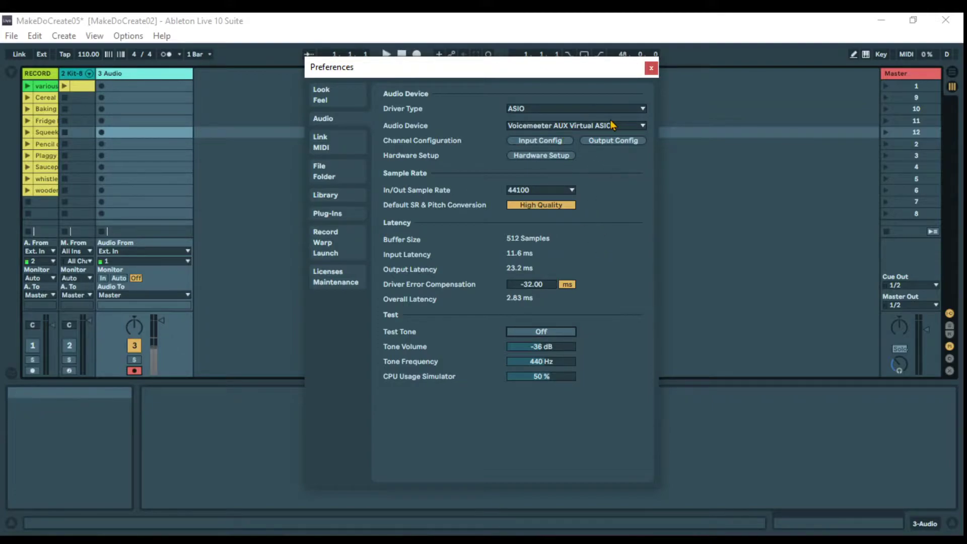
click(650, 70)
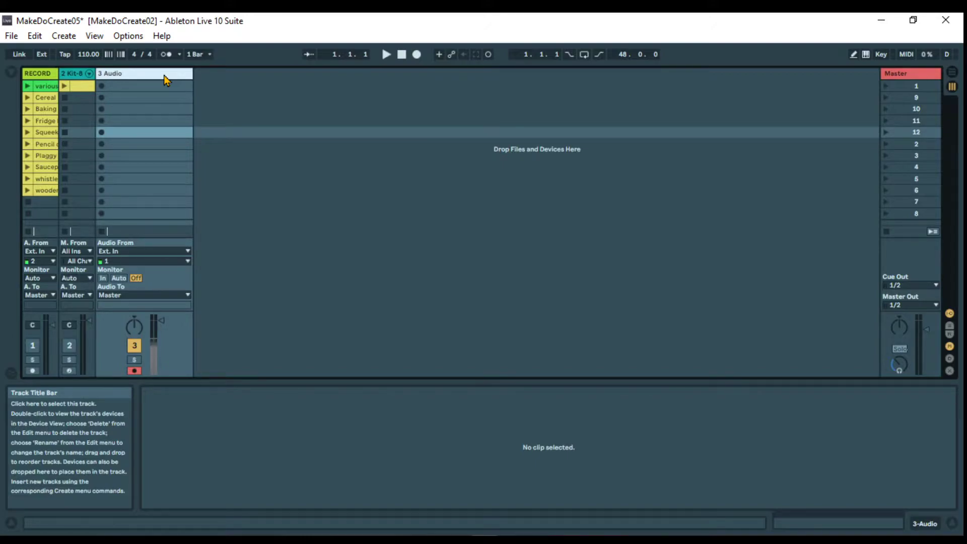
Record a trial clip in the new audio track's first slot, turning on the metronome and adjusting the preview volume
click(130, 87)
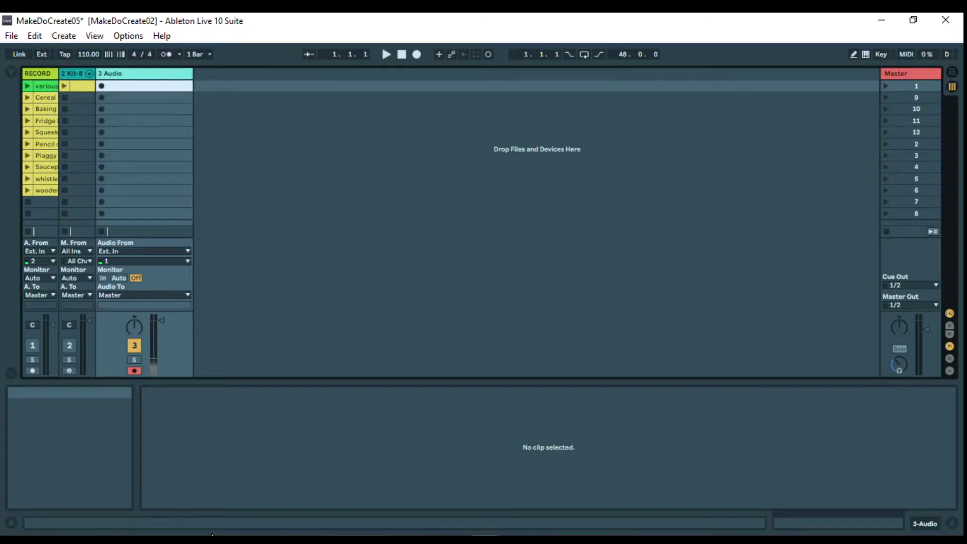
click(153, 347)
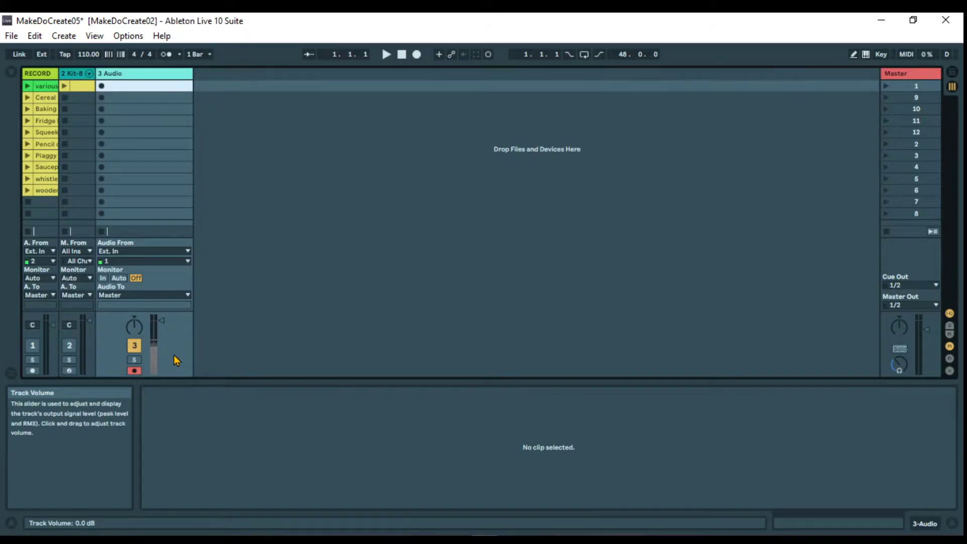
click(102, 87)
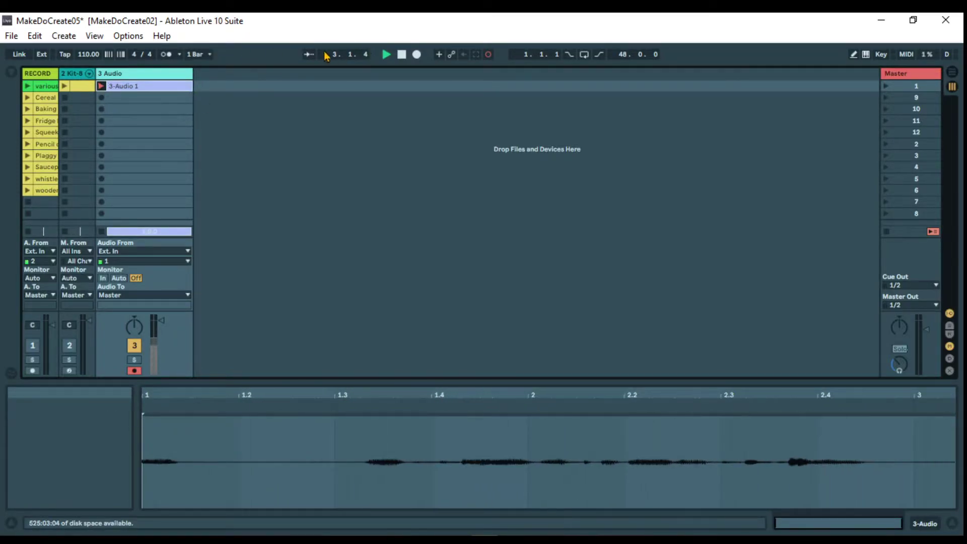
click(165, 56)
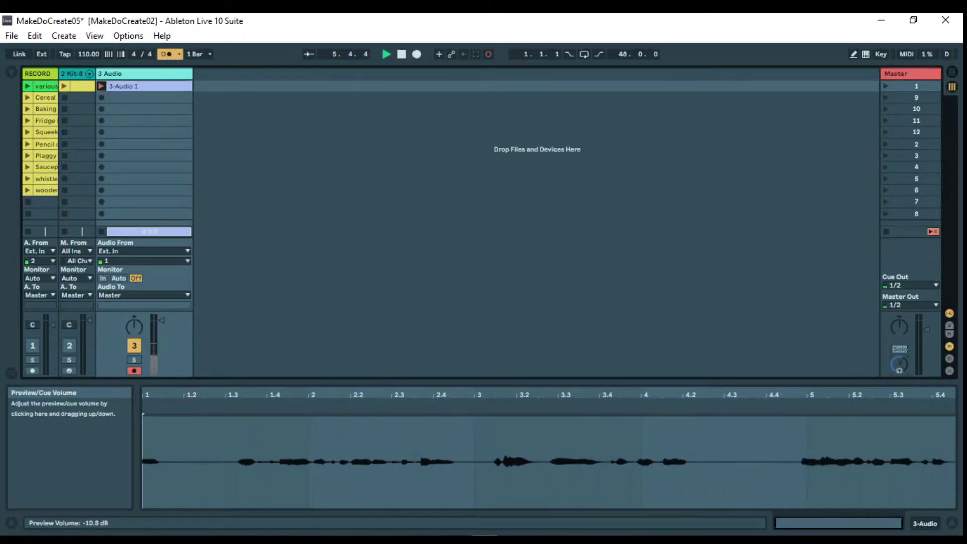
mouse_move(899, 364)
mouse_down()
mouse_move(899, 353)
mouse_move(899, 374)
mouse_move(900, 359)
mouse_up()
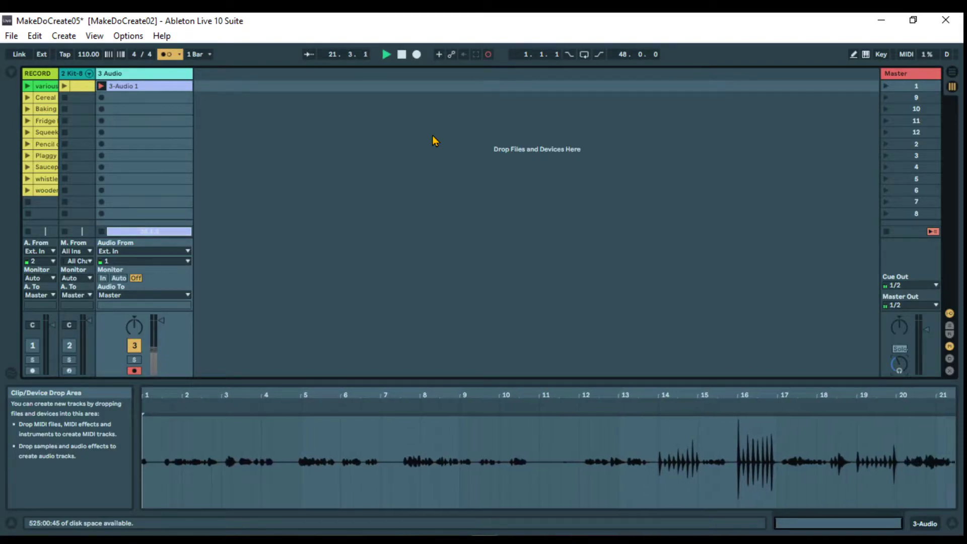
click(401, 55)
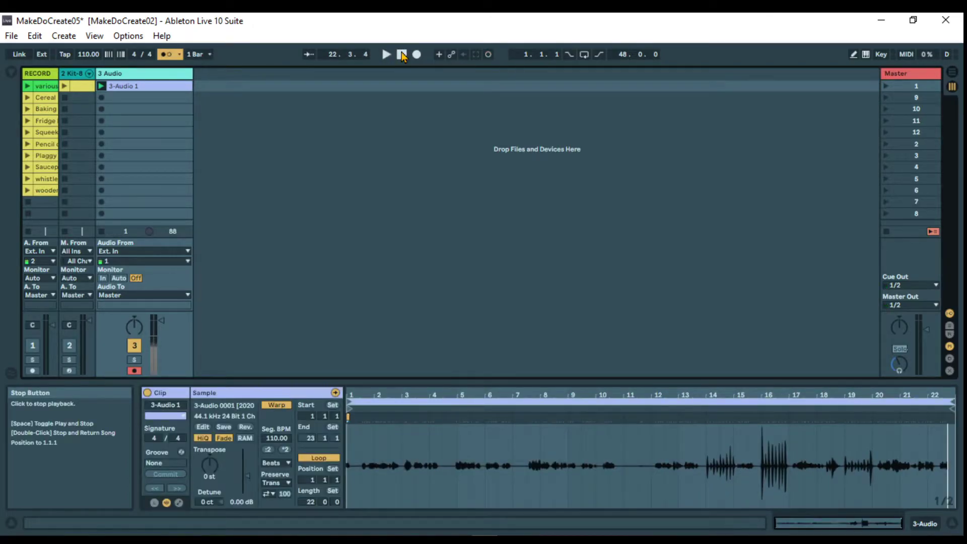
Delete the trial clip and record a new take of about 20 bars in the same slot
right_click(173, 87)
click(195, 123)
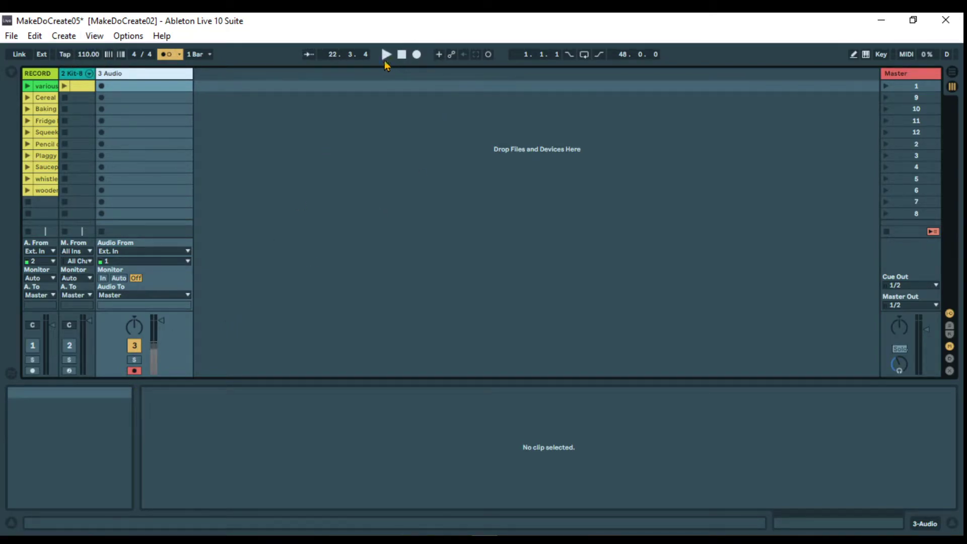
click(101, 88)
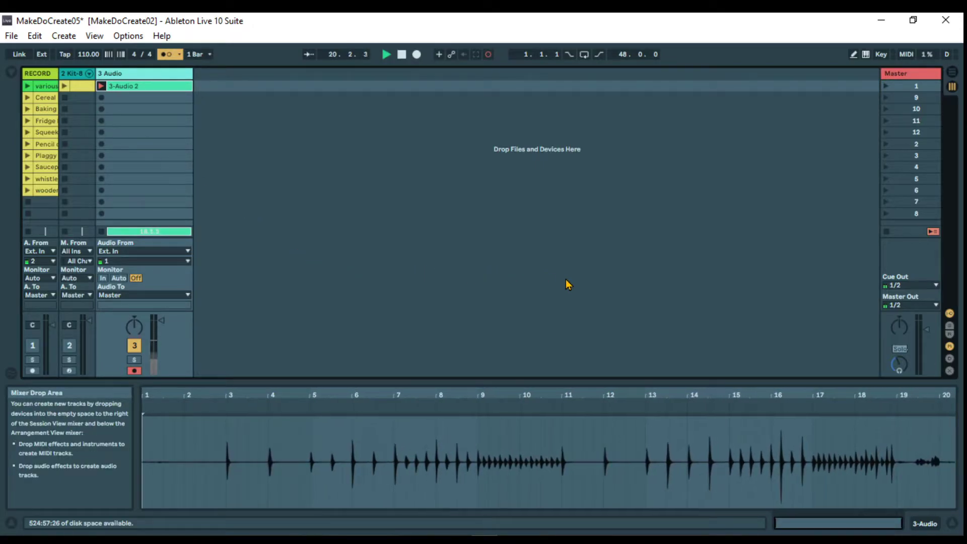
click(402, 56)
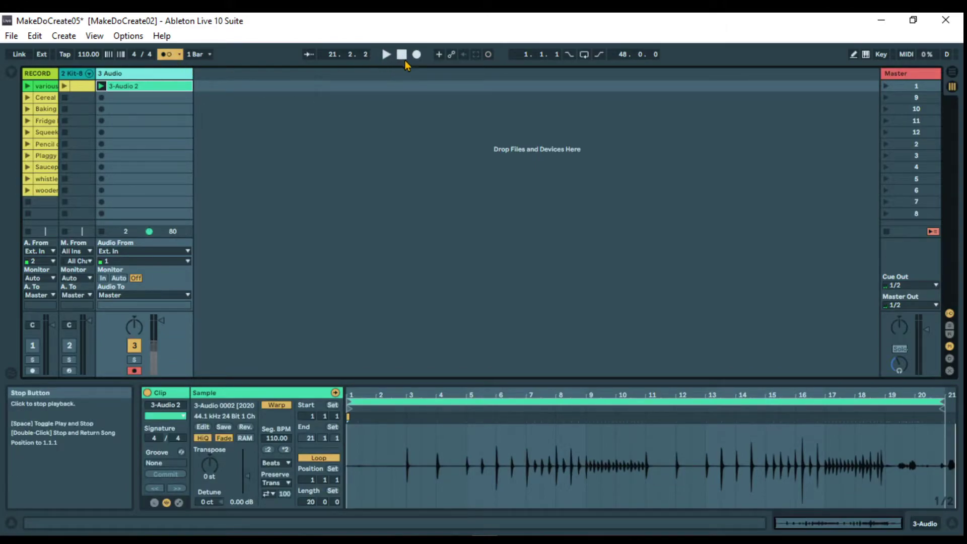
Turn off the metronome and set the recorded clip's loop from bar 11 to bar 19
click(164, 56)
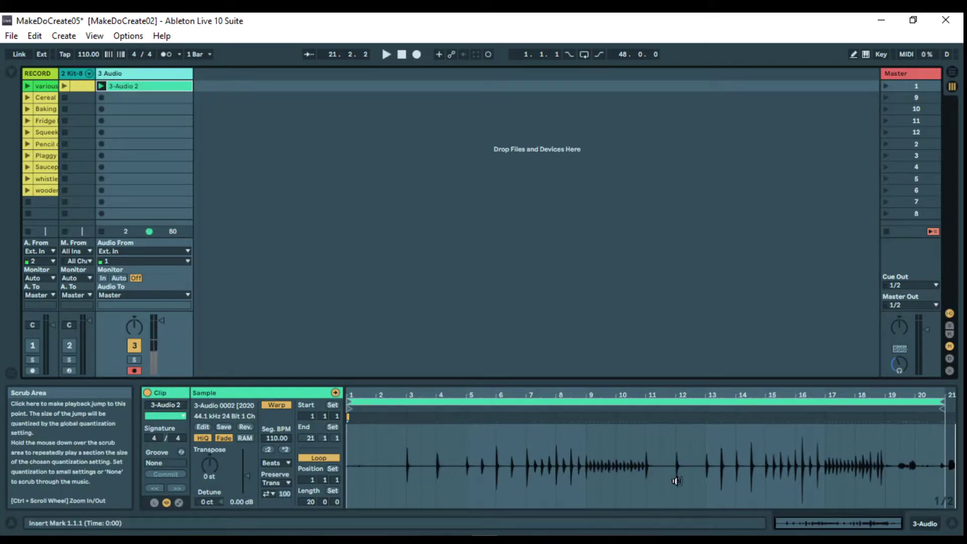
drag(348, 408, 646, 429)
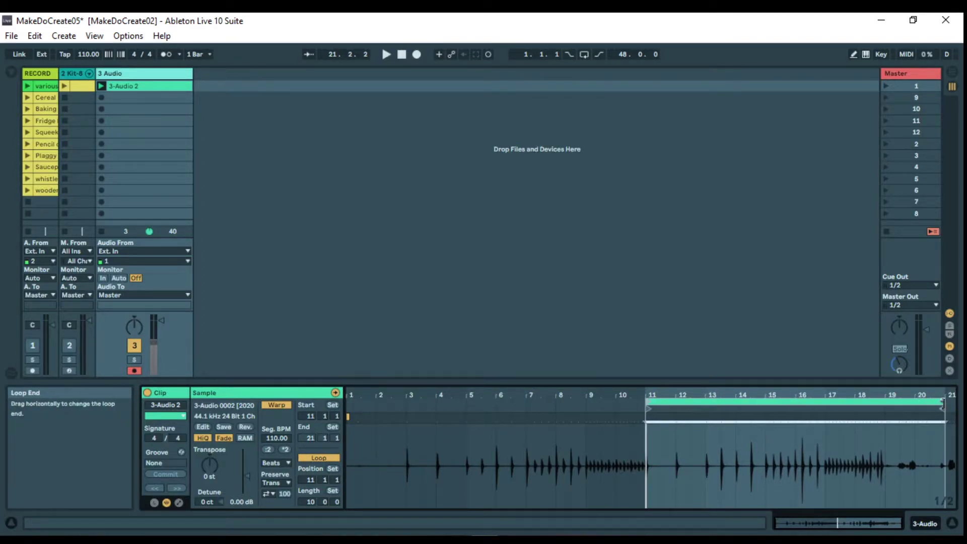
drag(947, 413, 884, 411)
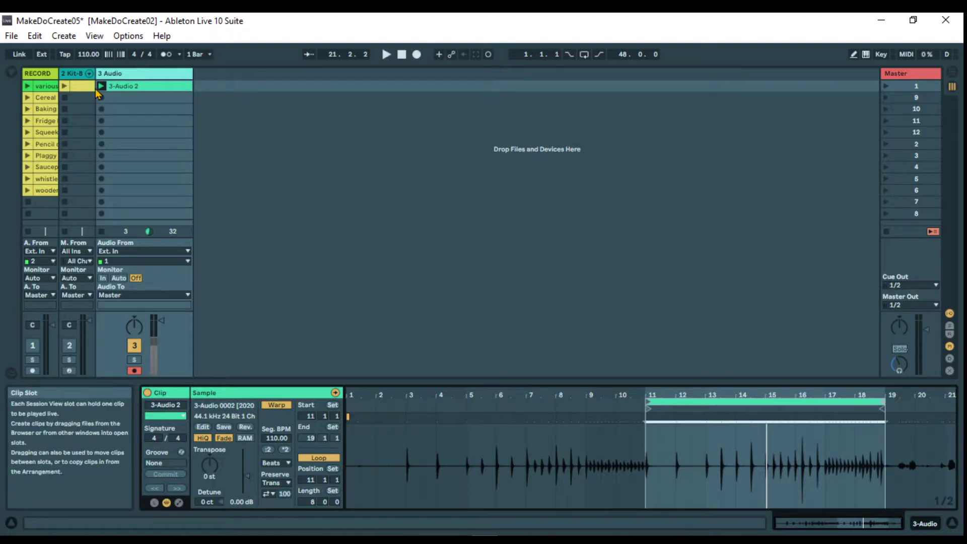
Play the looped clip while setting its gain to 0.75 dB and transposing it to -24 semitones
click(101, 89)
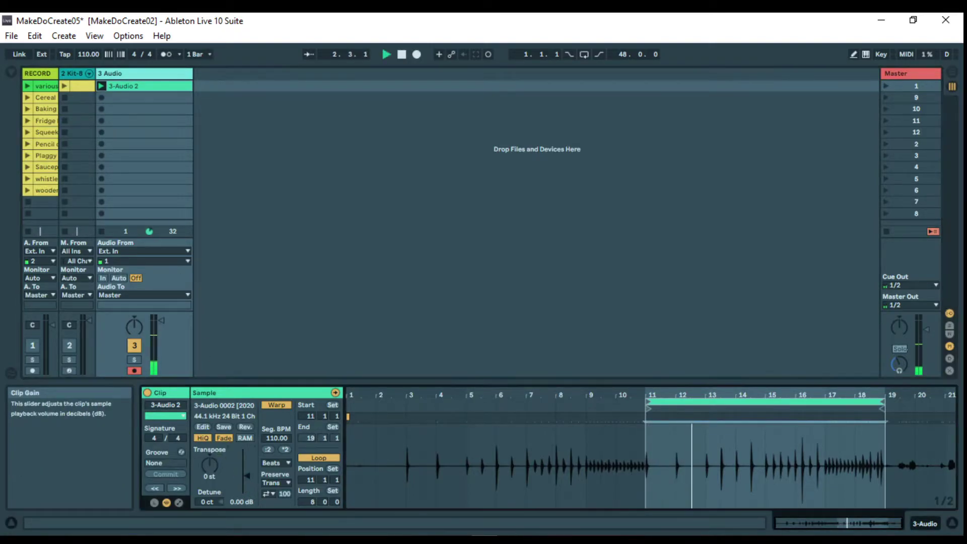
drag(247, 475, 247, 474)
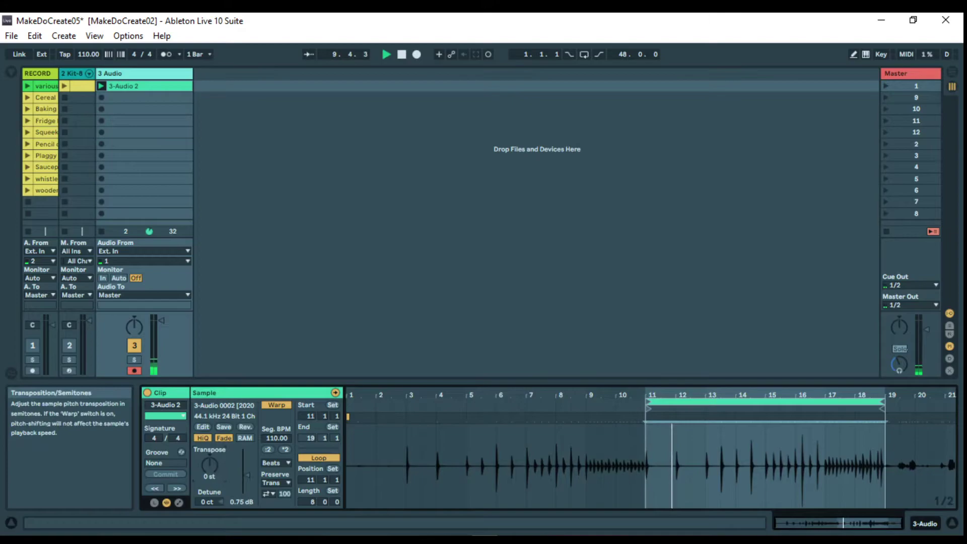
drag(209, 465, 209, 510)
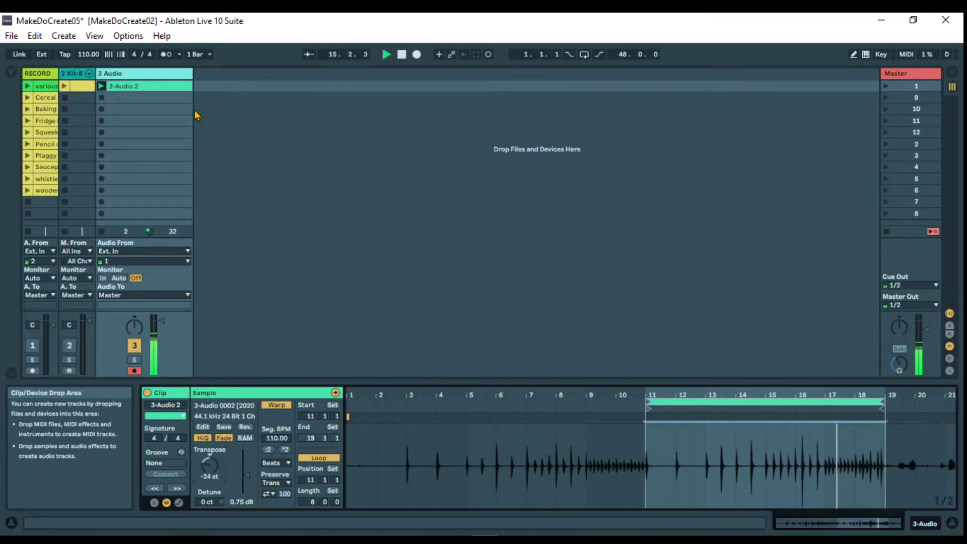
click(404, 55)
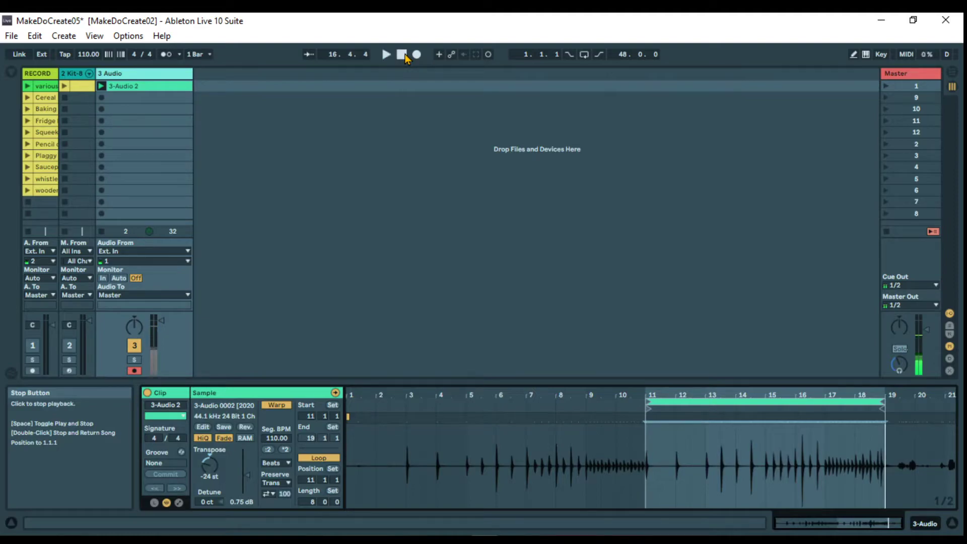
Show the mixer's send section and return tracks, and select the Reverb return track
click(950, 327)
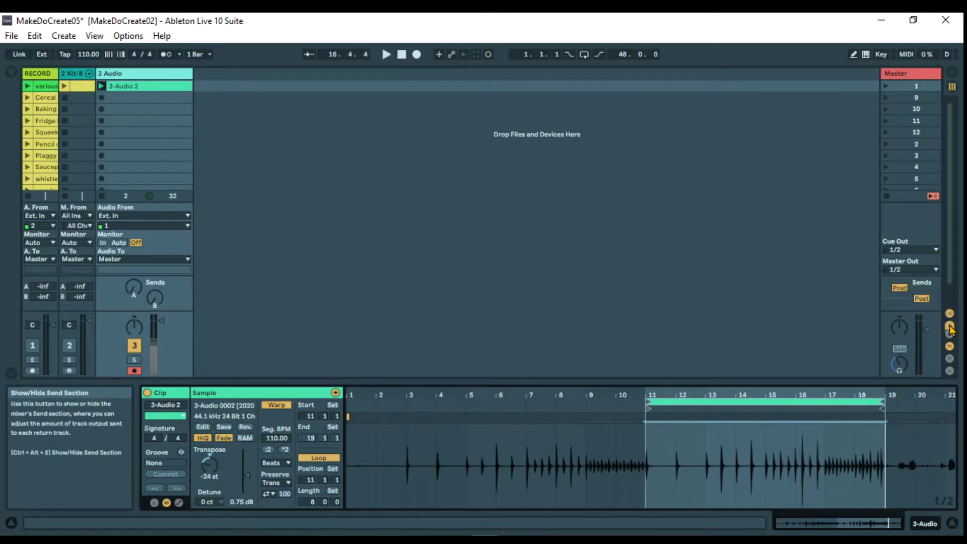
click(951, 337)
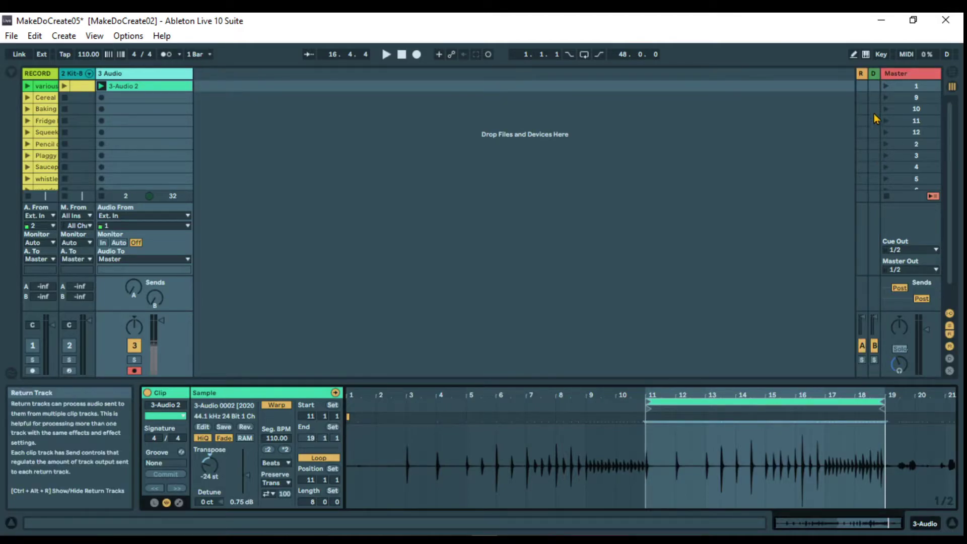
mouse_move(858, 74)
mouse_down()
mouse_move(827, 76)
mouse_move(858, 76)
mouse_up()
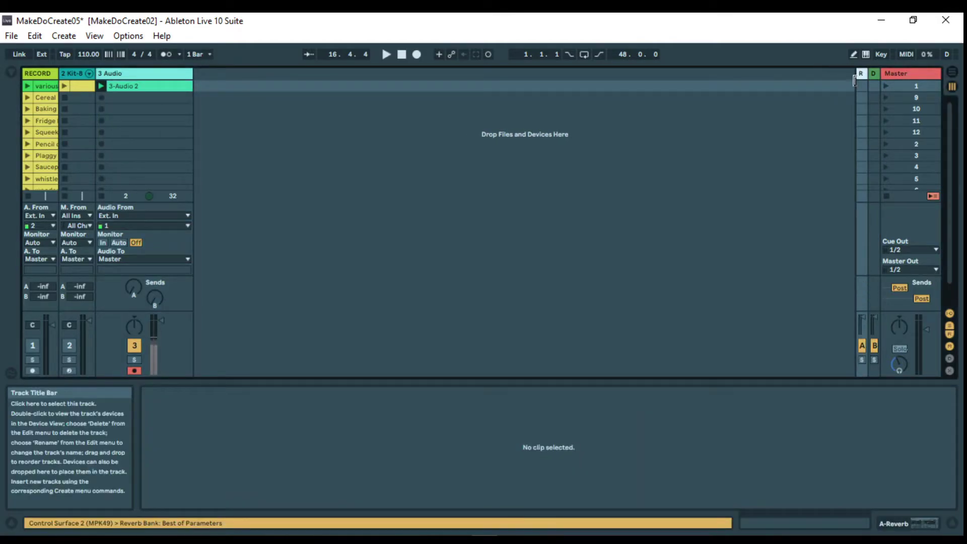
Raise the new audio track's send A to the reverb to about -25.3 dB and play the clip
click(137, 283)
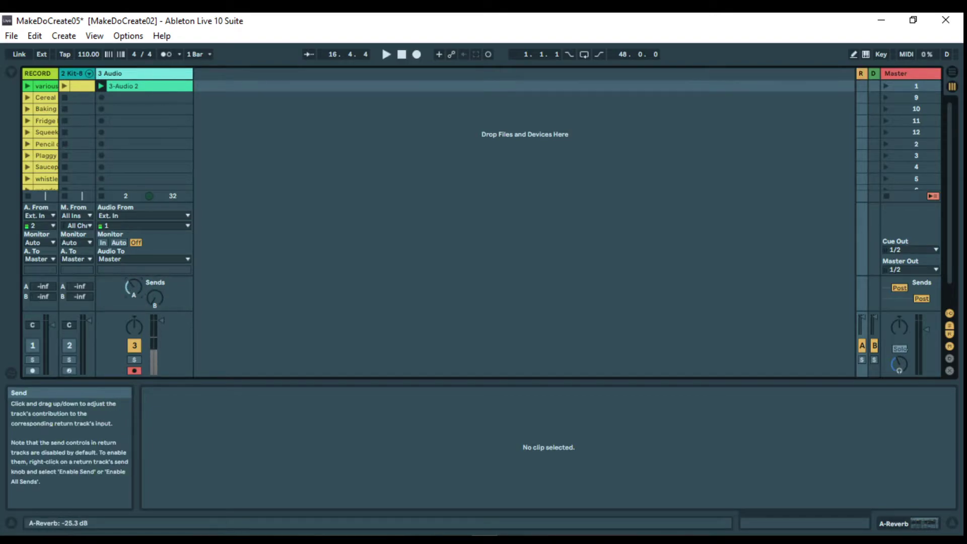
click(101, 86)
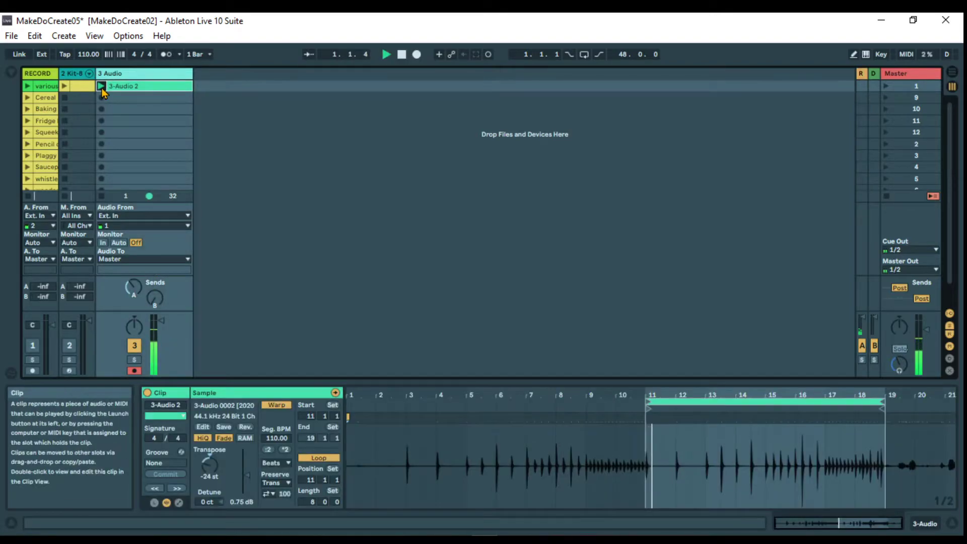
Stop the clip on 3 Audio, then insert another audio track beside it and arm it for recording
drag(133, 288, 133, 272)
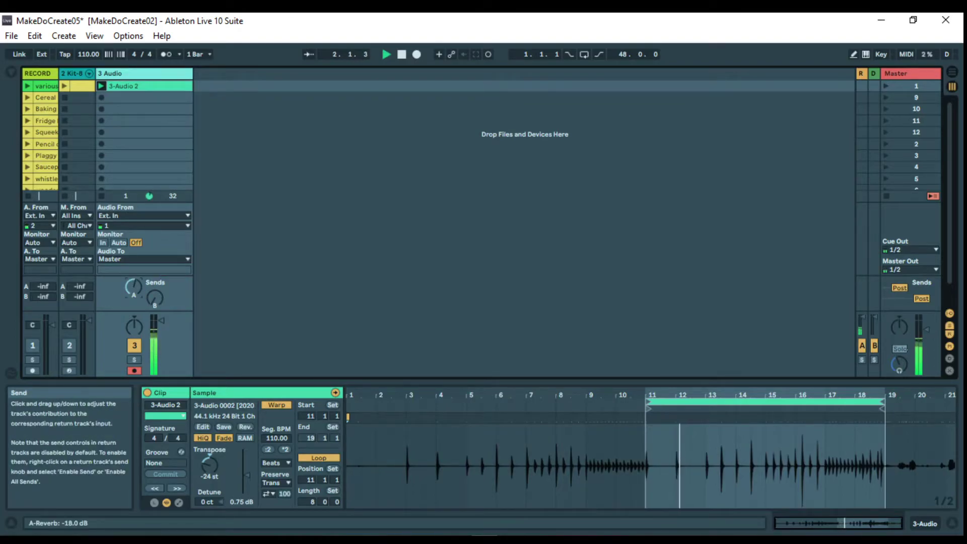
click(101, 197)
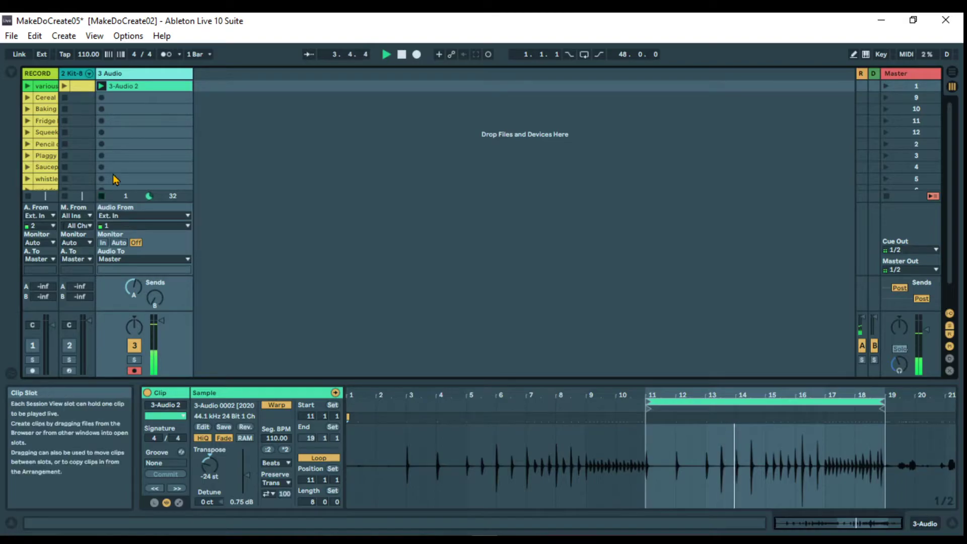
right_click(245, 75)
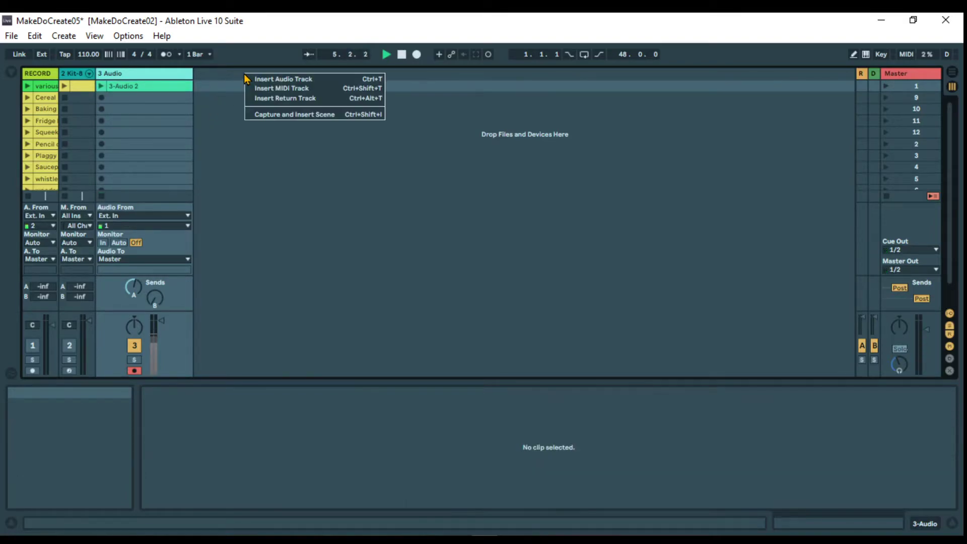
click(277, 80)
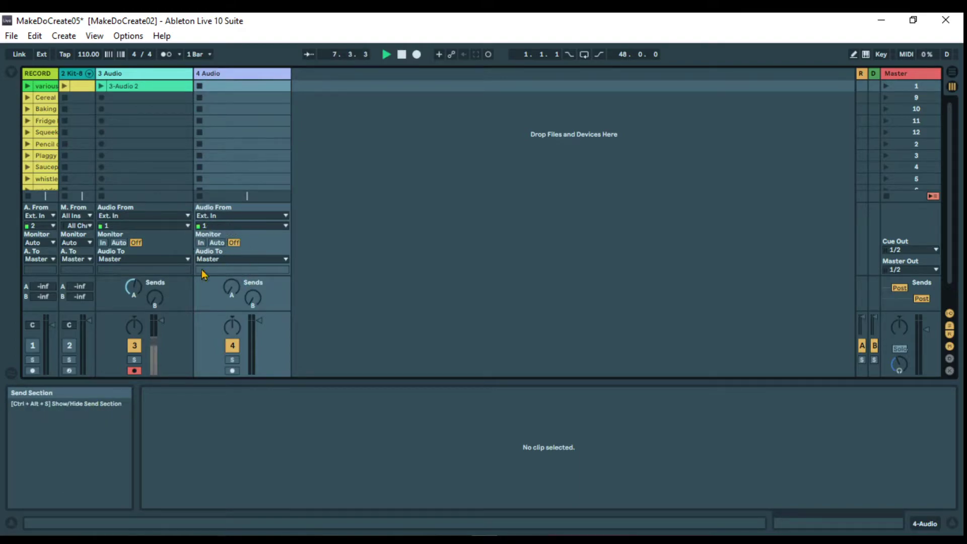
click(233, 371)
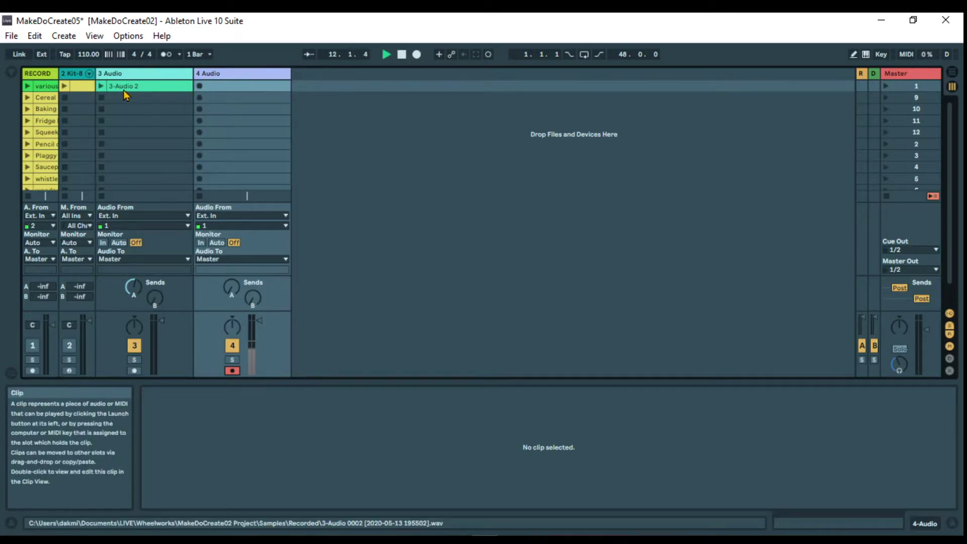
Launch the 3-Audio 2 clip and record a new clip alongside it into the first slot of 4 Audio
click(101, 86)
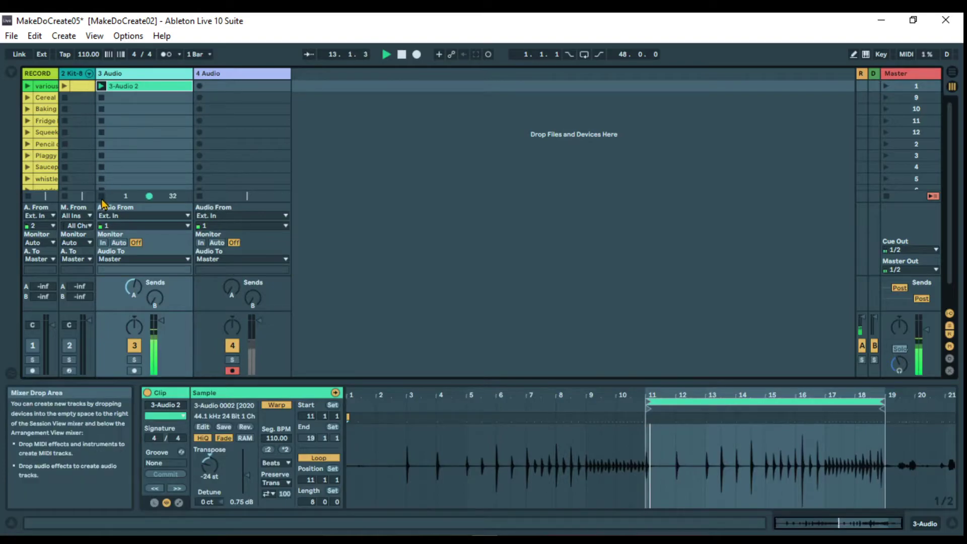
click(101, 197)
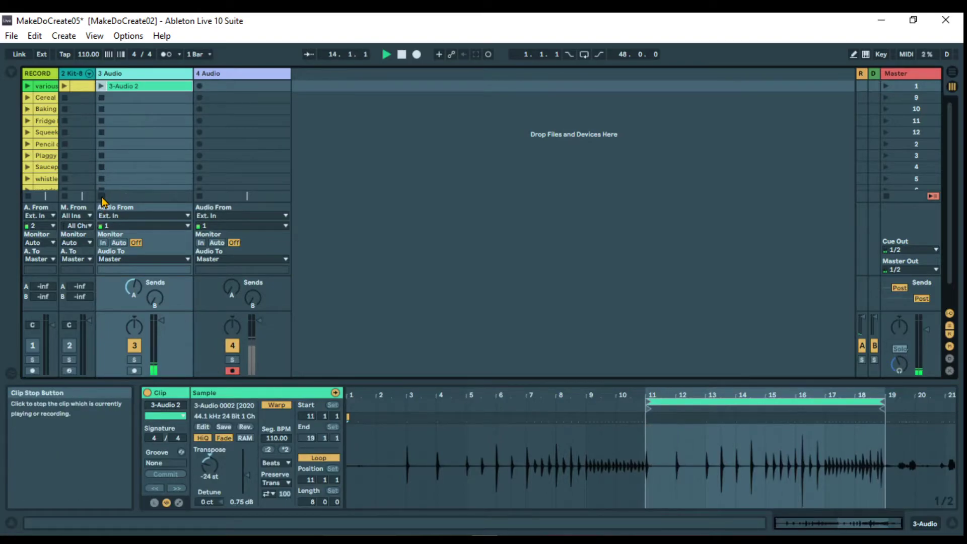
click(101, 96)
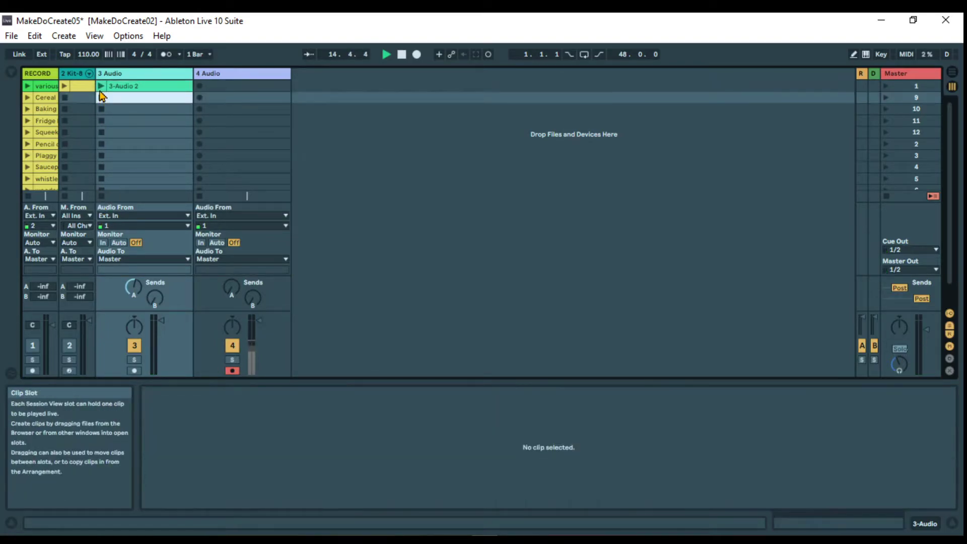
click(101, 88)
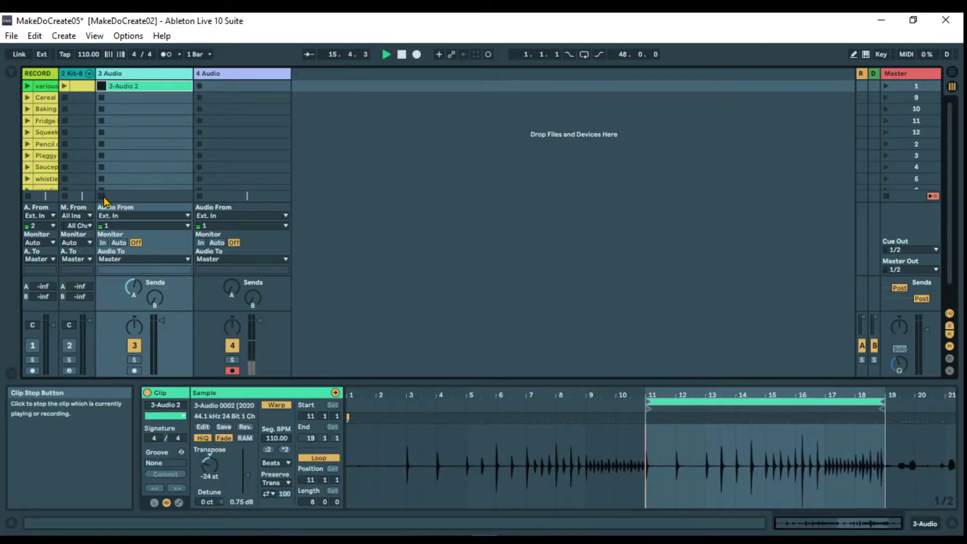
click(102, 87)
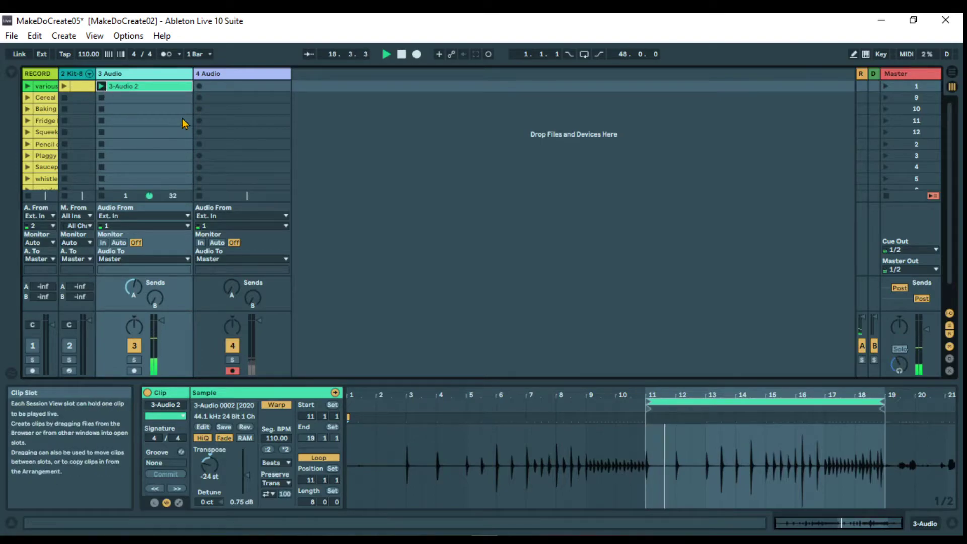
click(200, 87)
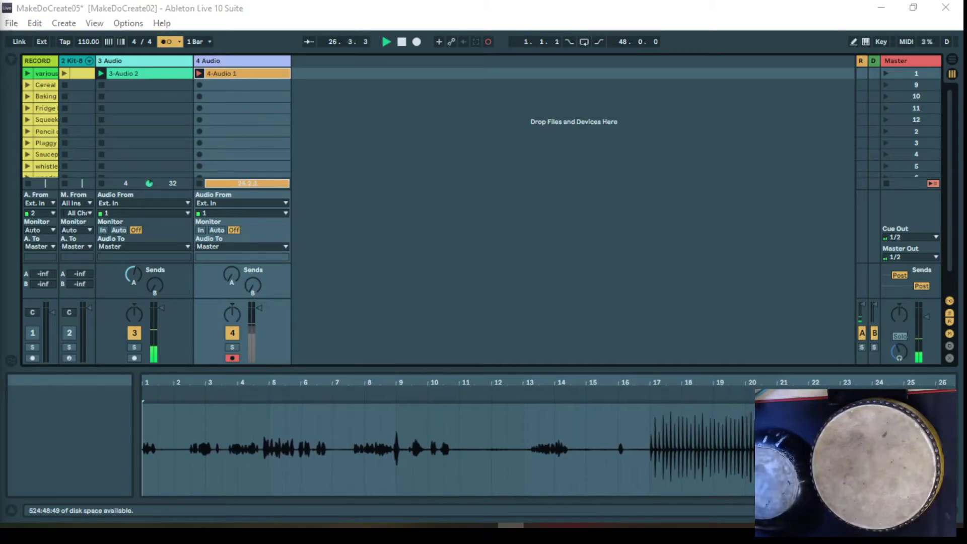
click(488, 43)
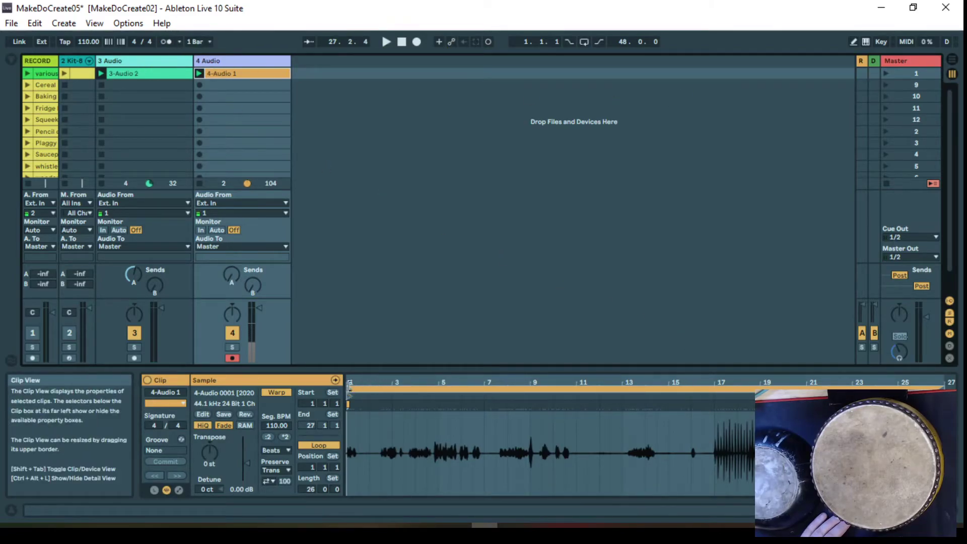
Set the 4 Audio clip's loop from bar 17 to bar 25 and play scene 1
drag(349, 386, 718, 404)
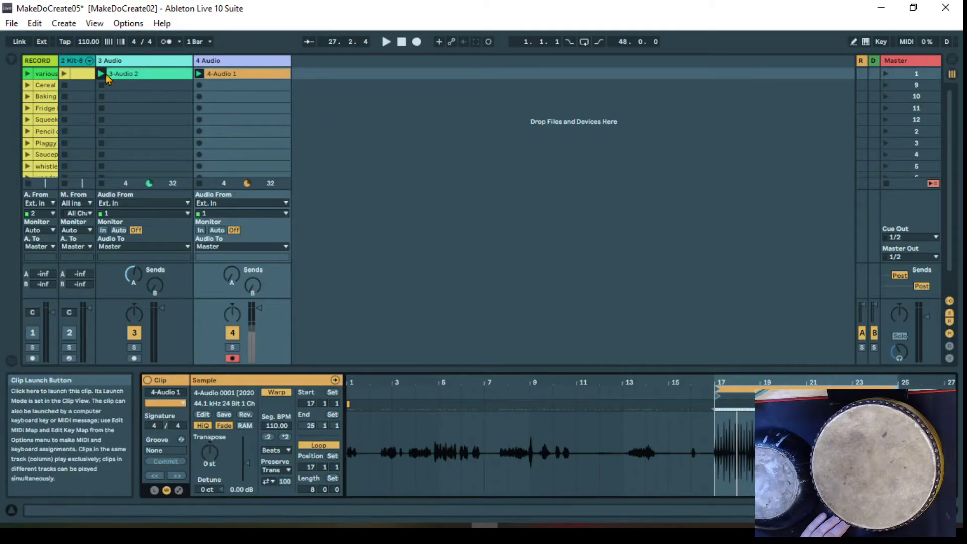
click(887, 74)
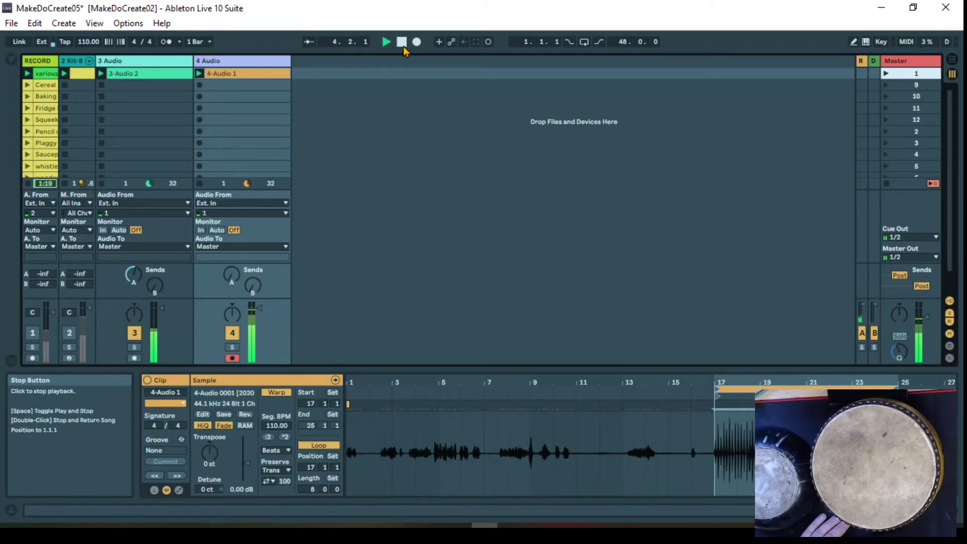
Insert a further audio track, arm it, and record a new clip into its first slot while scene 1 plays
right_click(367, 65)
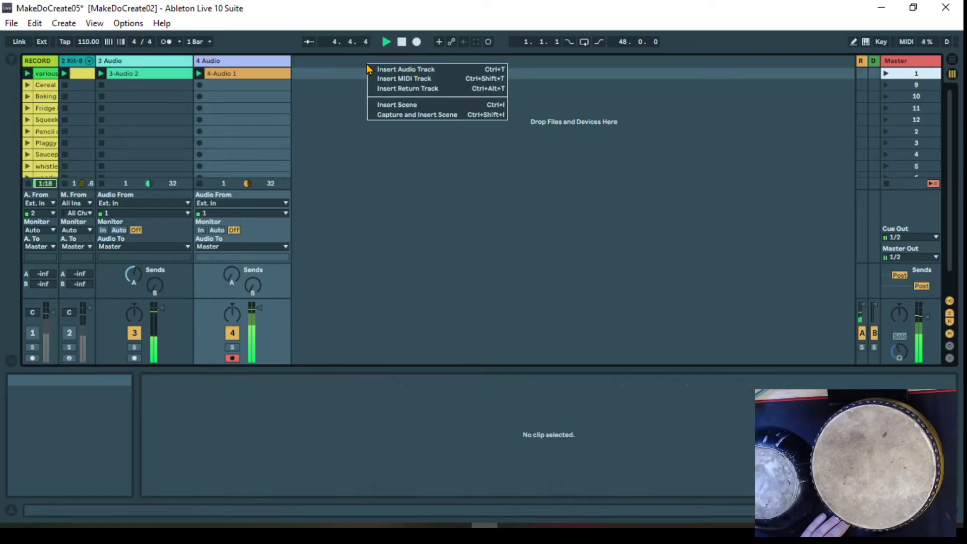
click(407, 69)
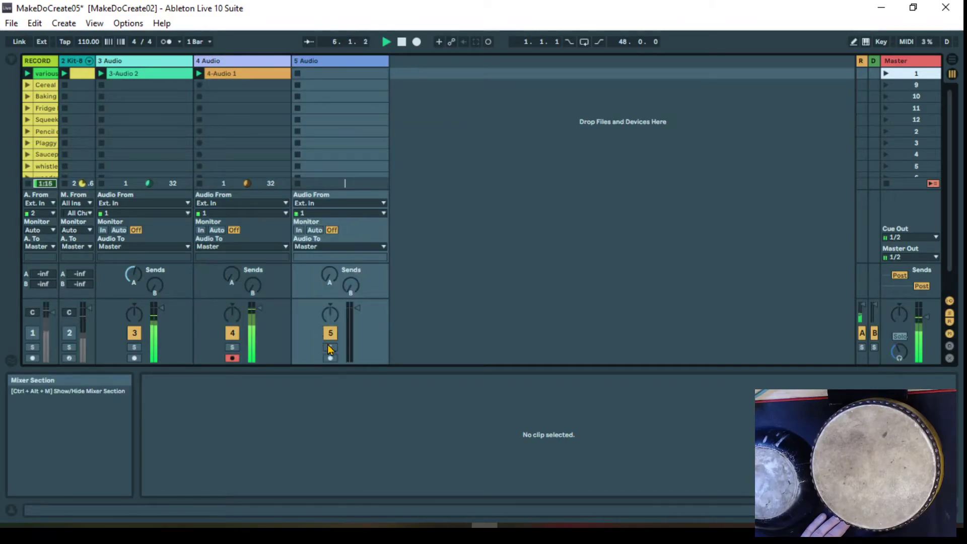
click(331, 358)
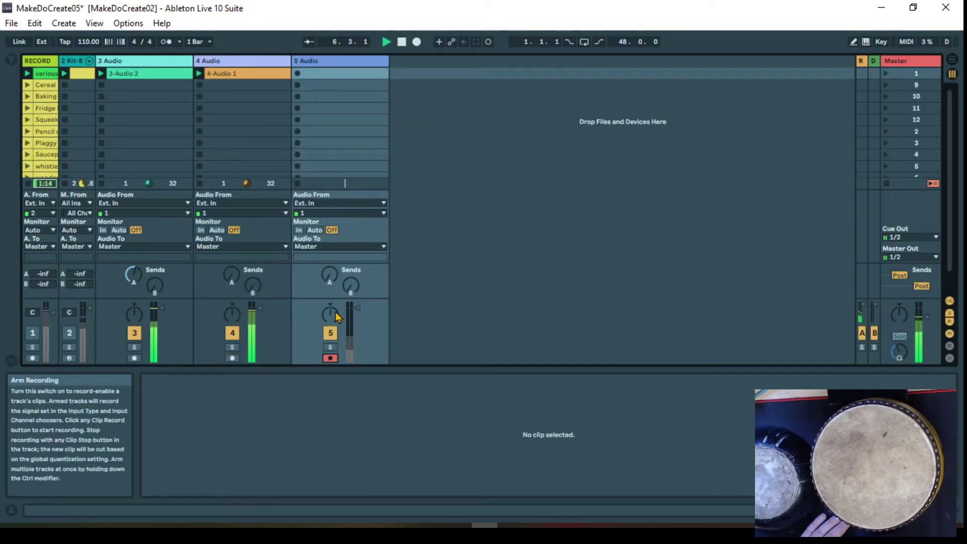
click(297, 74)
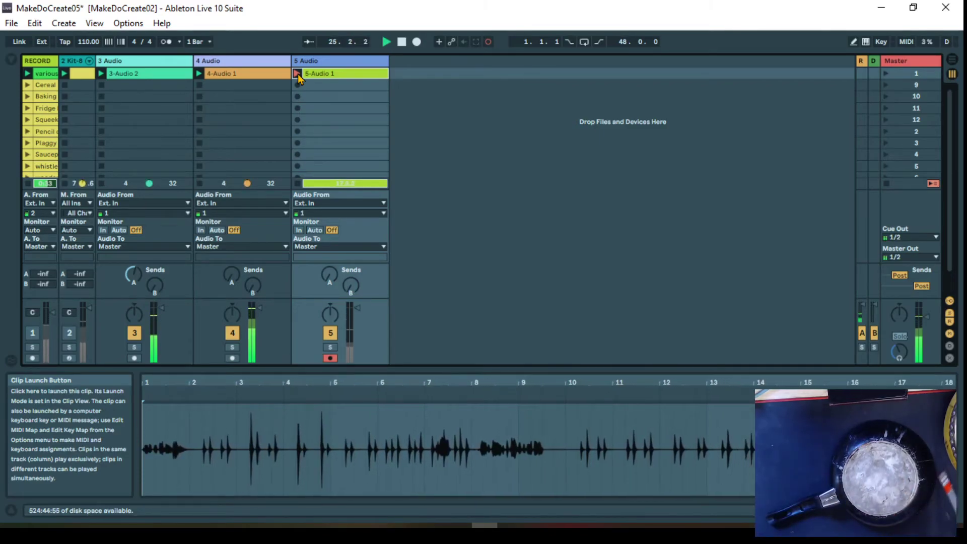
click(402, 41)
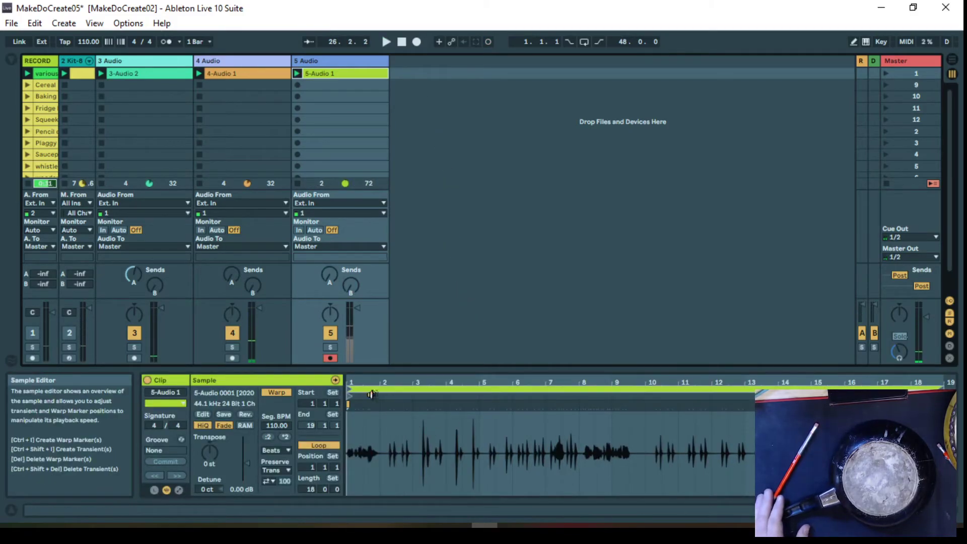
Set the 5 Audio clip's loop to begin at bar 10 with a length of 8 bars, and play scene 1
drag(349, 408, 645, 414)
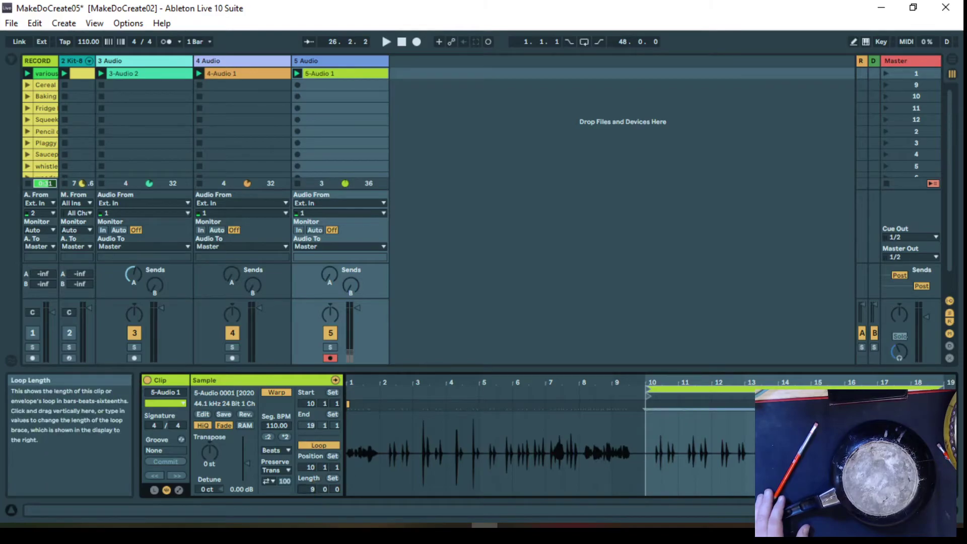
text(8)
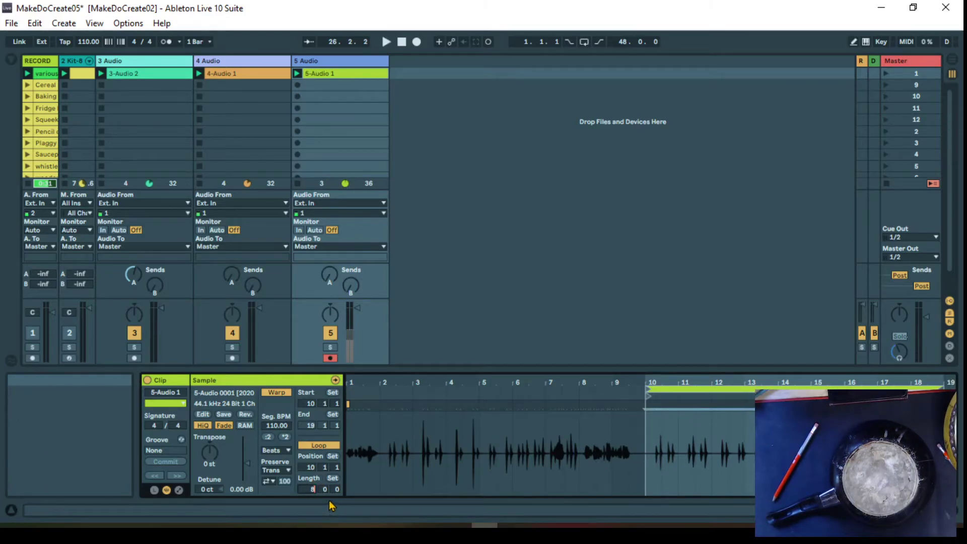
key(Return)
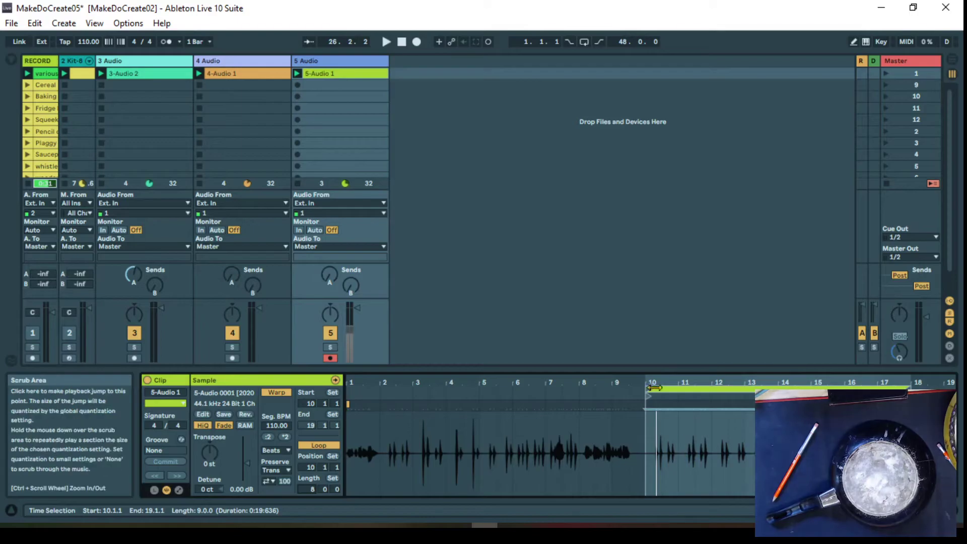
click(887, 76)
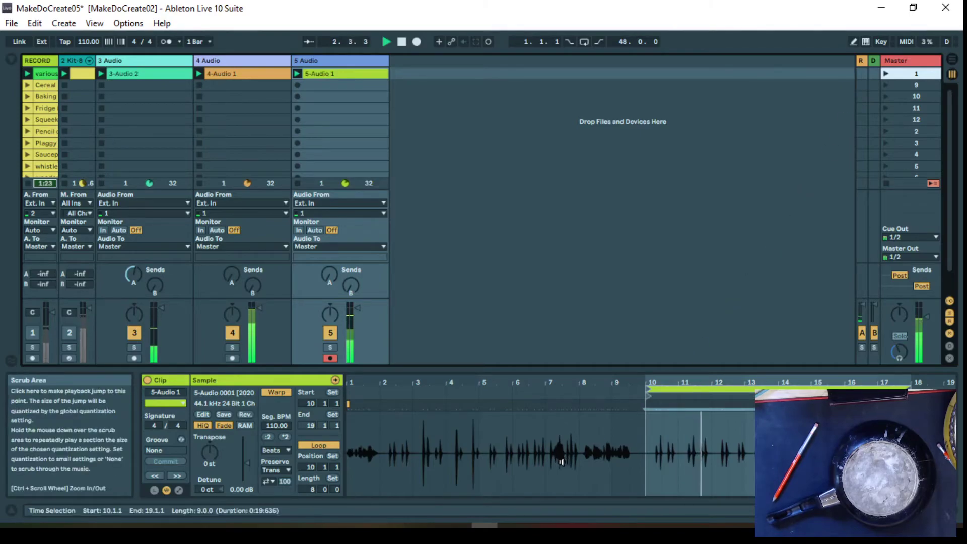
Raise 5 Audio's send A to the reverb with its volume at -7.5 dB, and move its clip's start to 10.1.2
drag(691, 383, 589, 414)
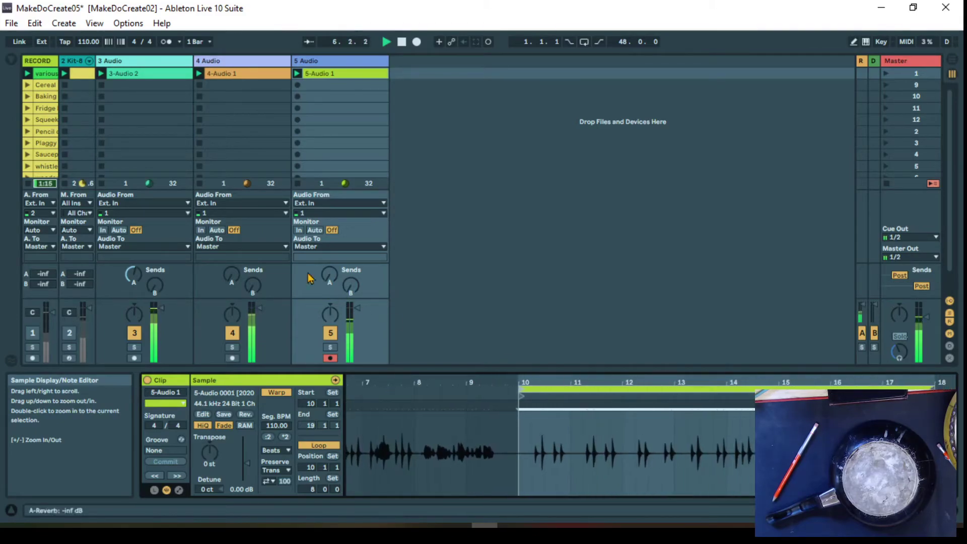
drag(330, 278, 330, 268)
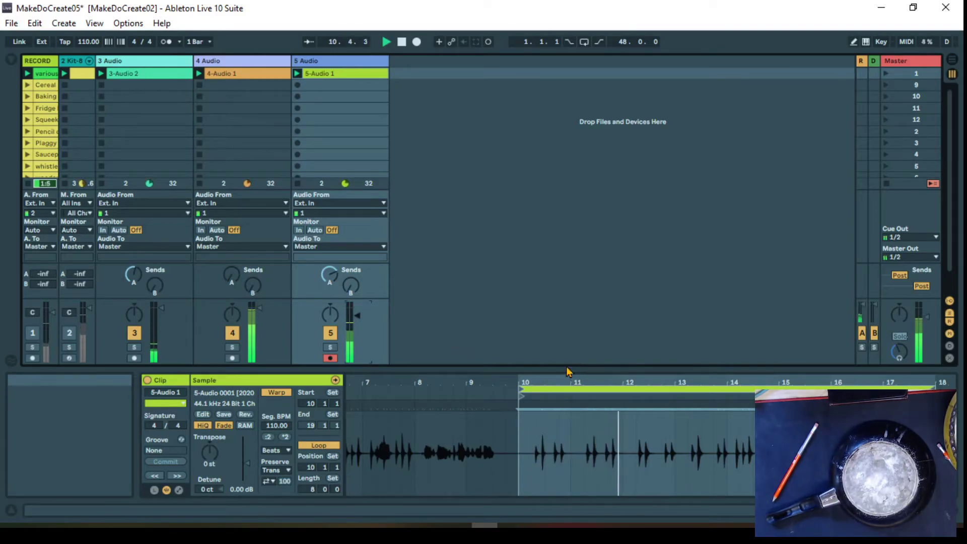
drag(605, 382, 645, 434)
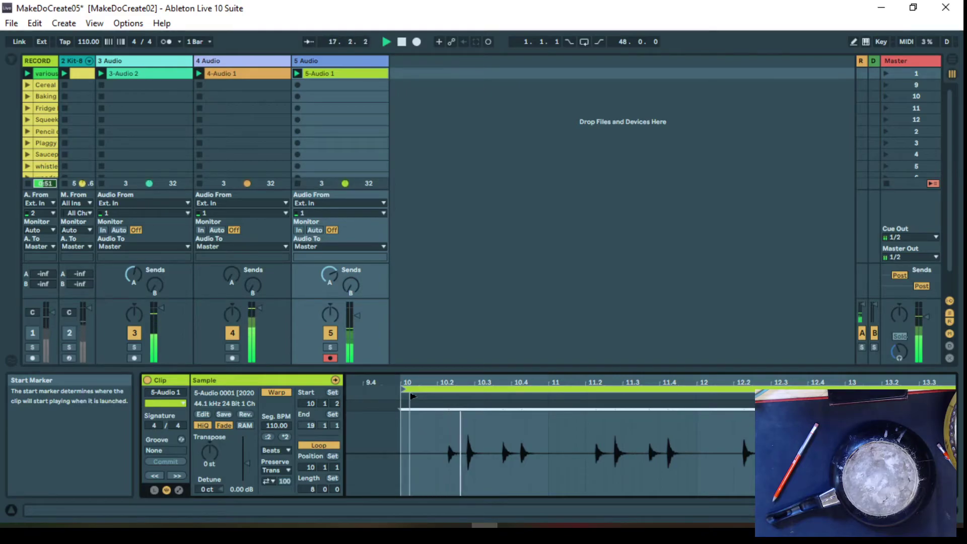
drag(570, 383, 635, 340)
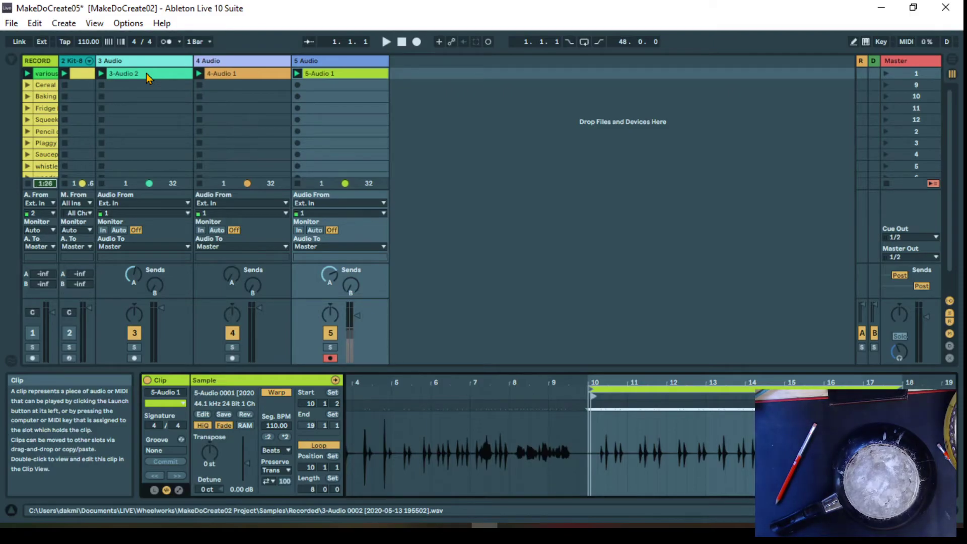
key(Tab)
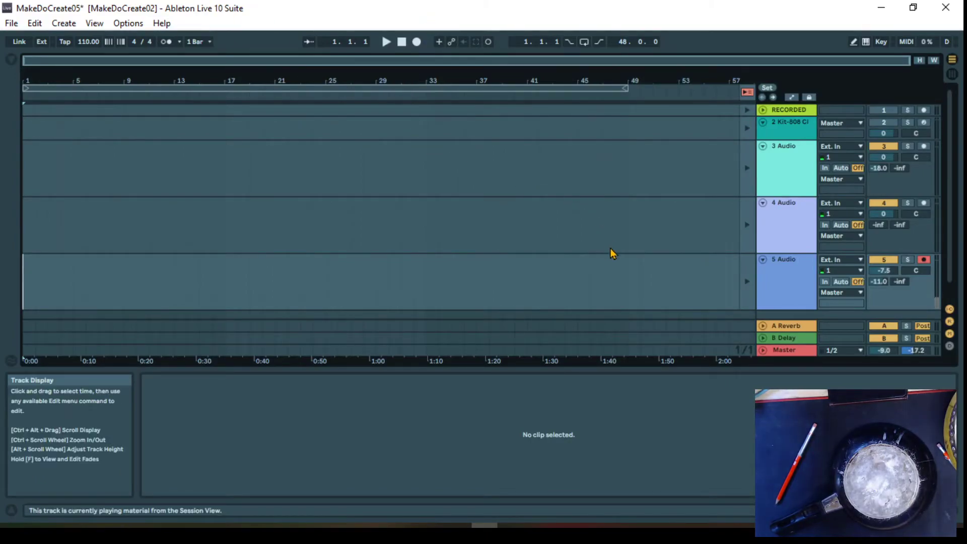
key(alt+Tab)
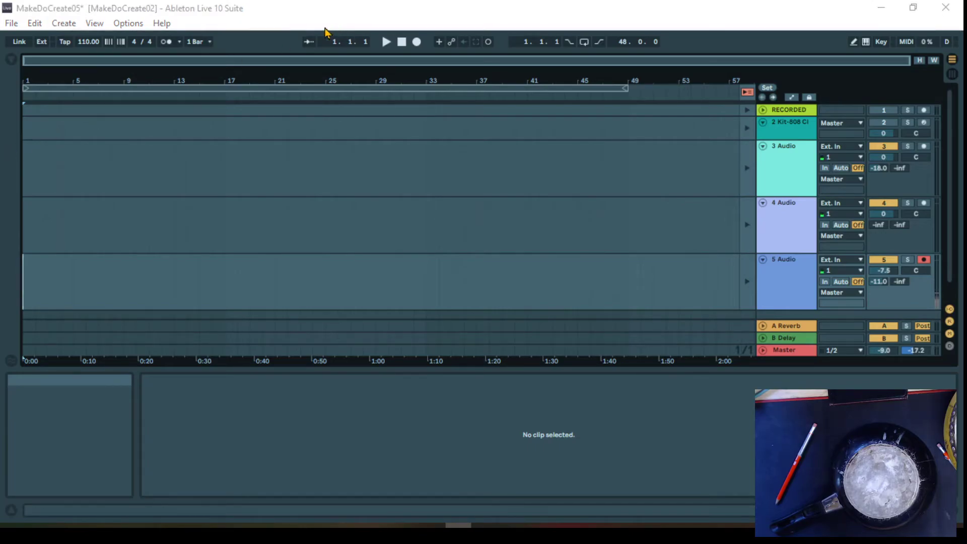
click(346, 6)
key(Tab)
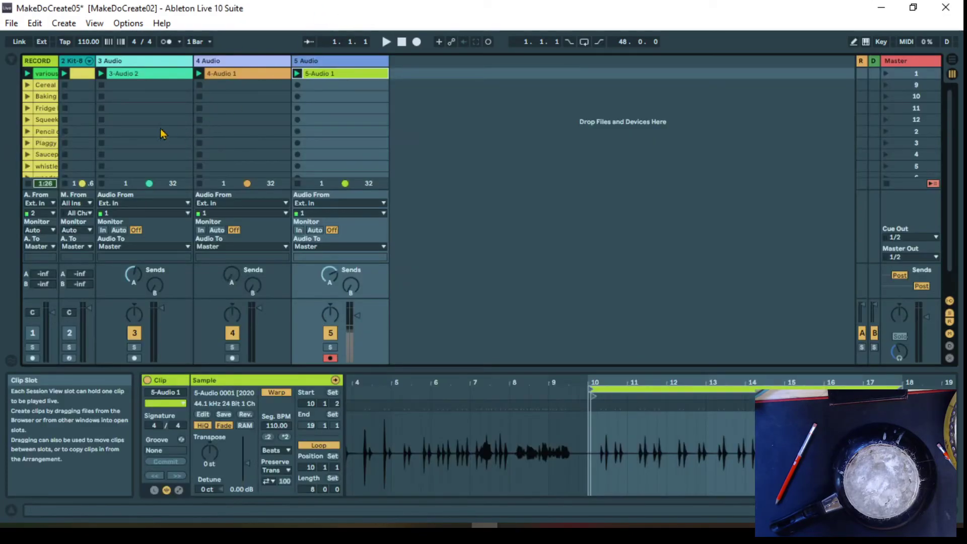
Copy the 3-Audio 2 clip from Session View into the Arrangement on the 3 Audio track, starting at bar 1
click(141, 75)
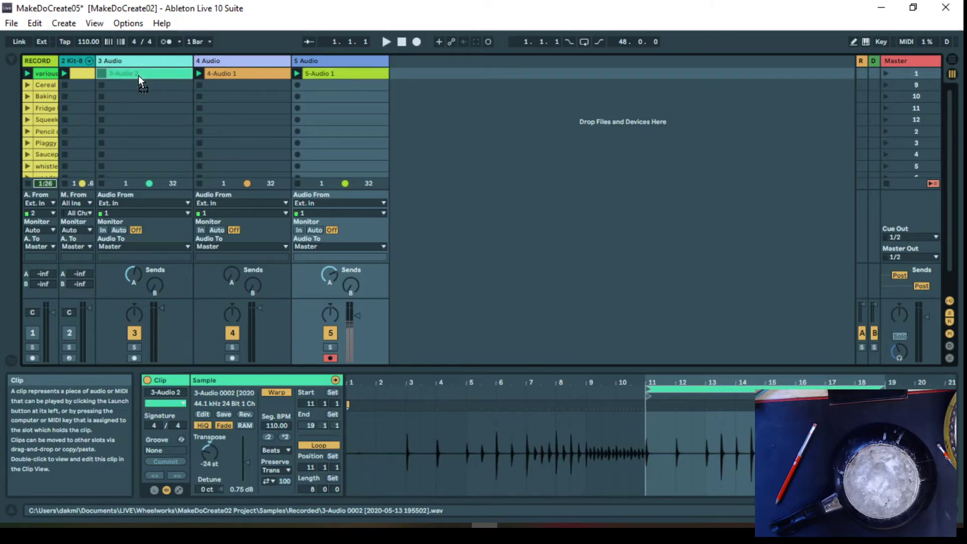
key(Tab)
drag(141, 74, 31, 165)
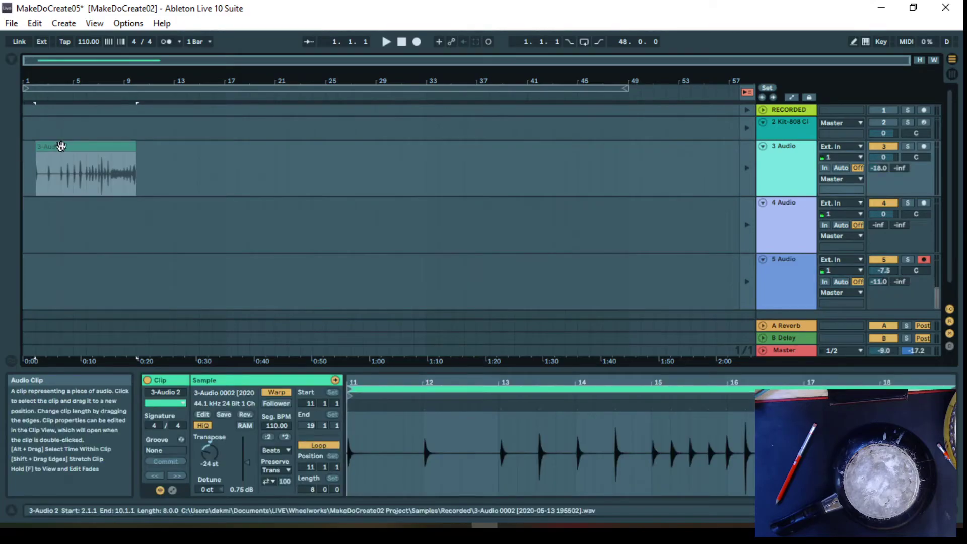
click(781, 161)
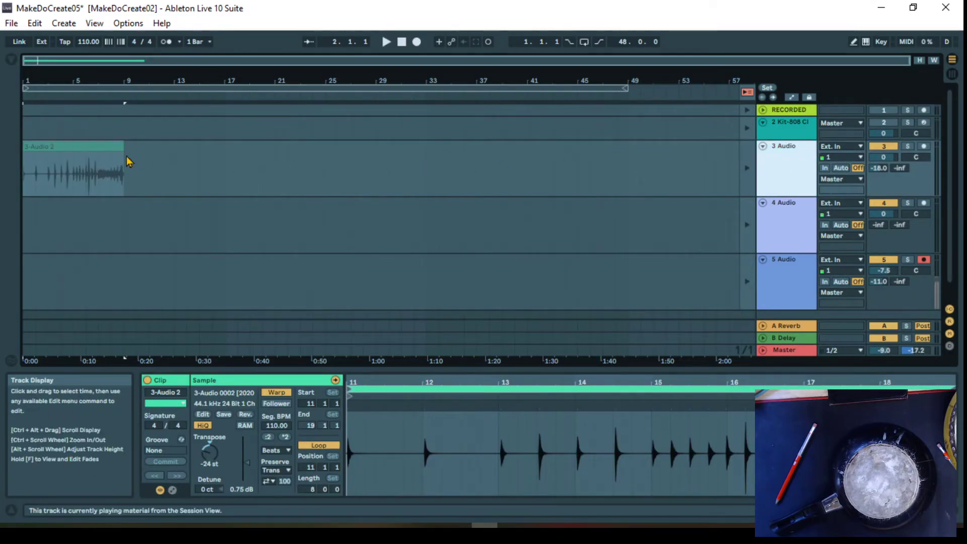
Copy the 4-Audio 1 clip from Session View into the Arrangement on the 4 Audio track, starting at bar 1
key(Tab)
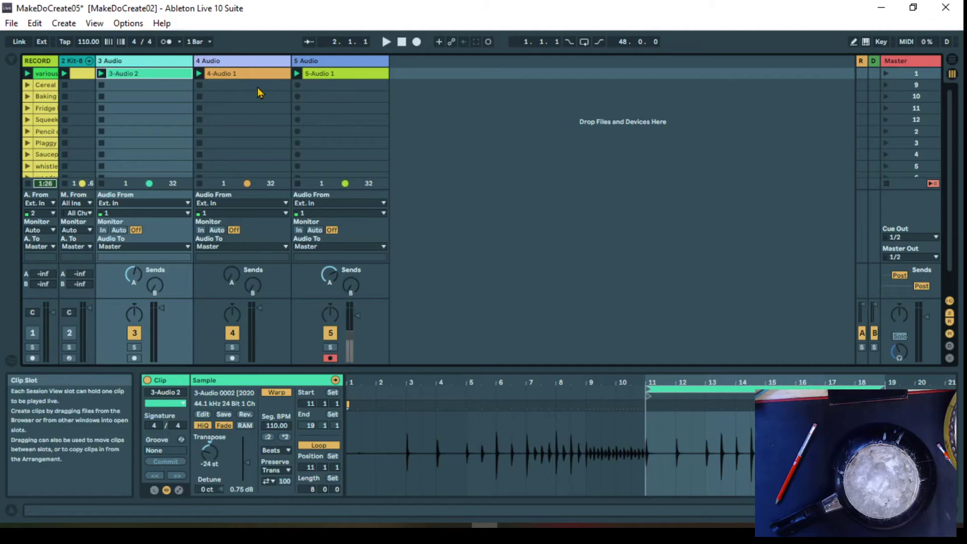
drag(224, 76, 26, 238)
key(Tab)
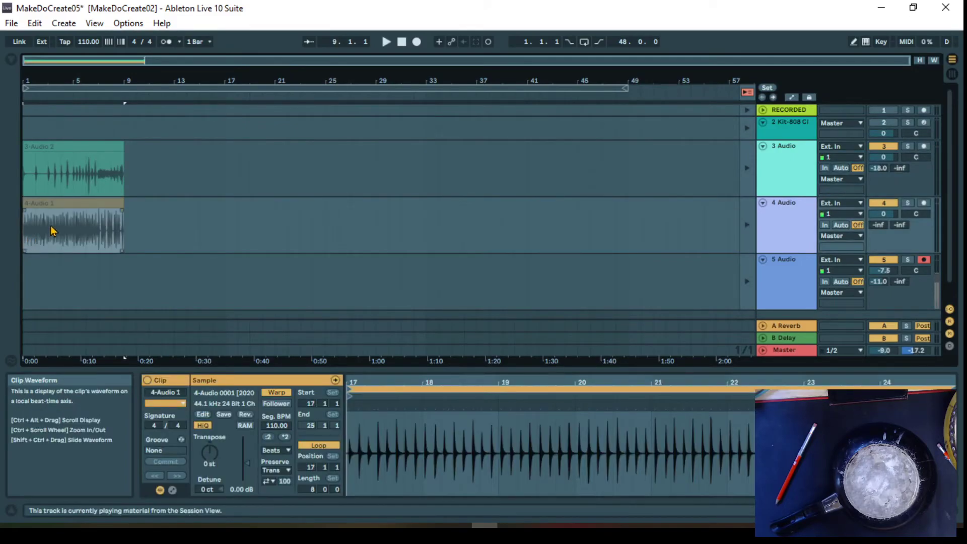
Copy the 5-Audio 1 clip from Session View to bar 1 of the 5 Audio track in the Arrangement, and restore Arrangement playback
key(Tab)
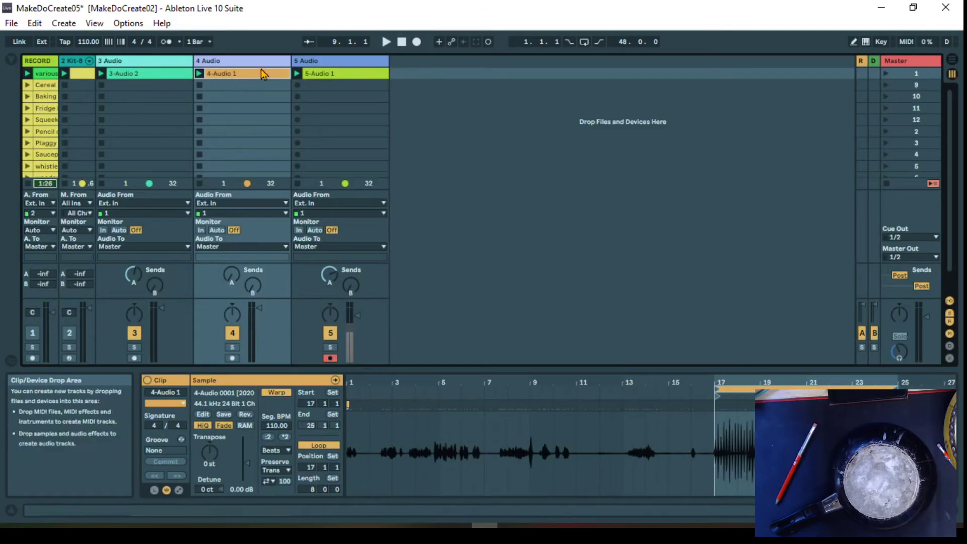
drag(338, 73, 28, 295)
key(Tab)
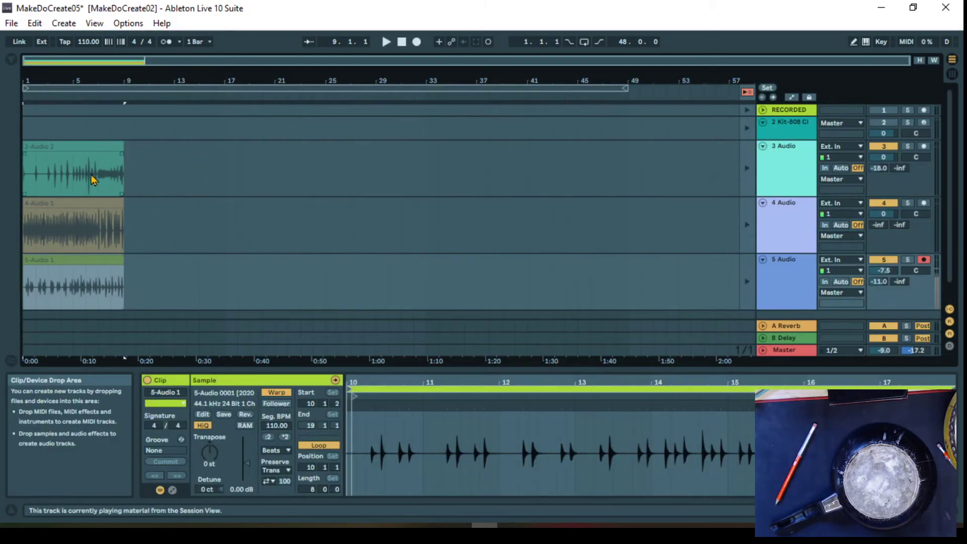
click(749, 95)
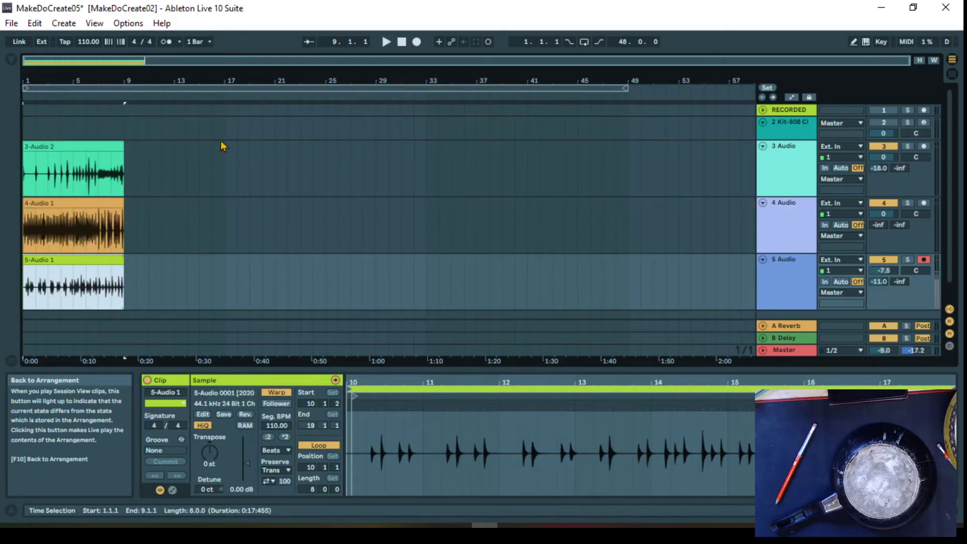
Duplicate the 3-Audio 2 clip three times in the Arrangement so the copies run back to back up to bar 33
click(44, 146)
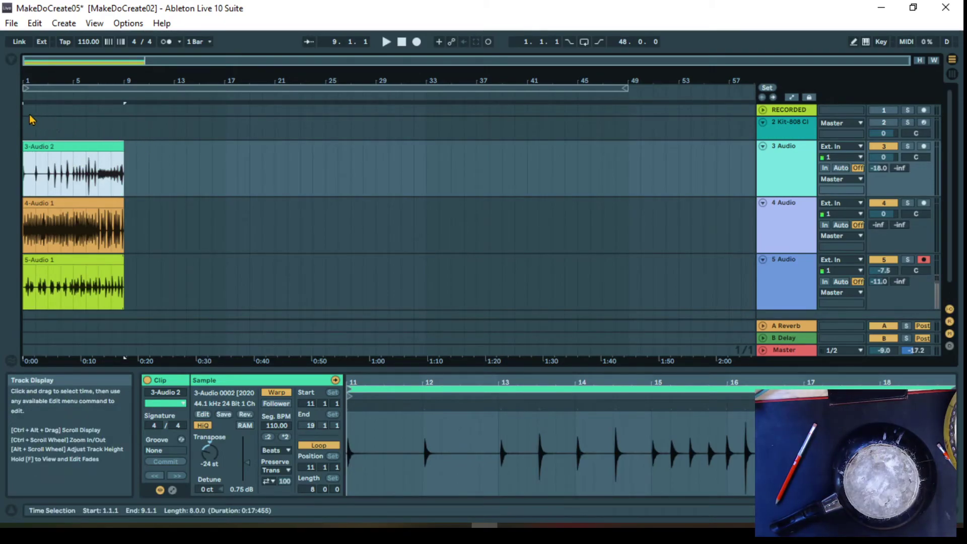
key(ctrl+d)
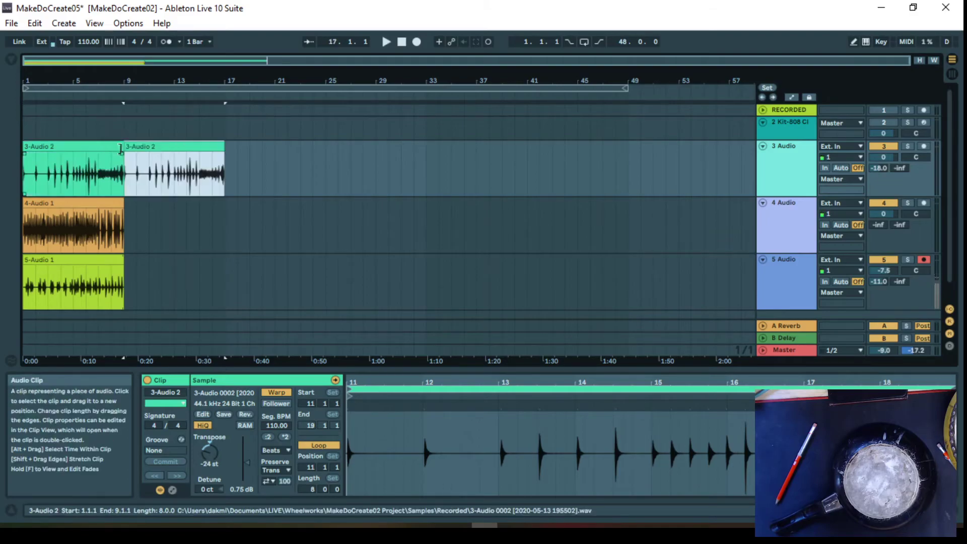
key(ctrl+d)
key(ctrl+d)
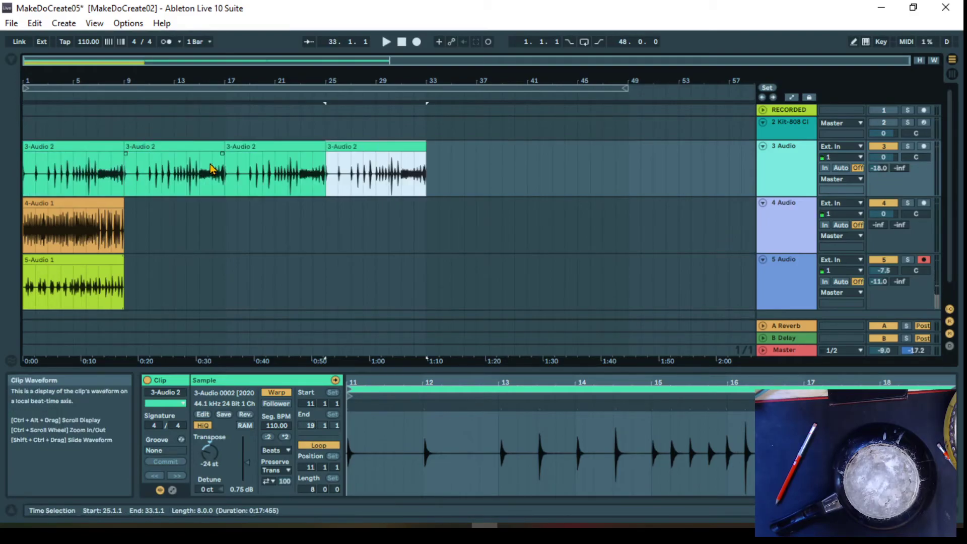
Duplicate the 4-Audio 1 clip at bar 9, and place another copy on the same track at bar 25
right_click(85, 202)
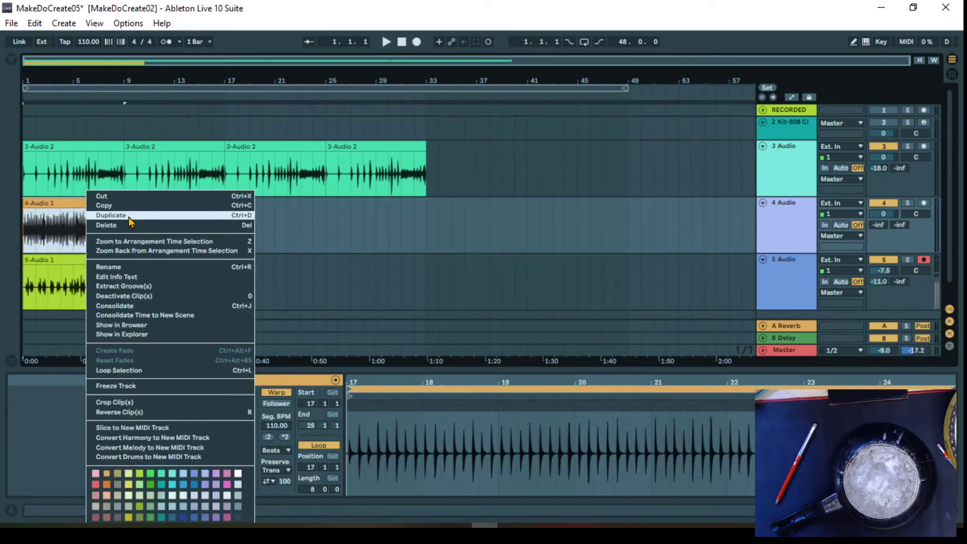
click(242, 215)
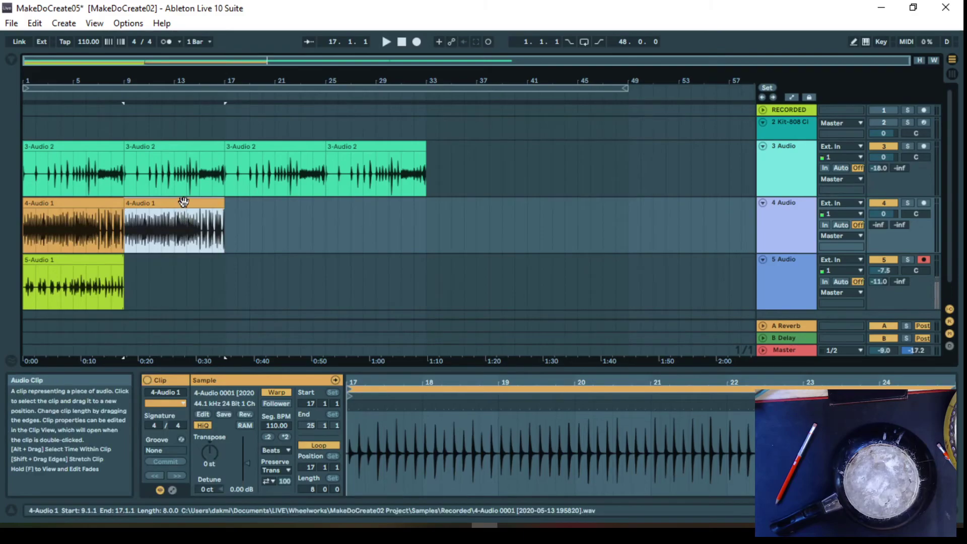
click(322, 209)
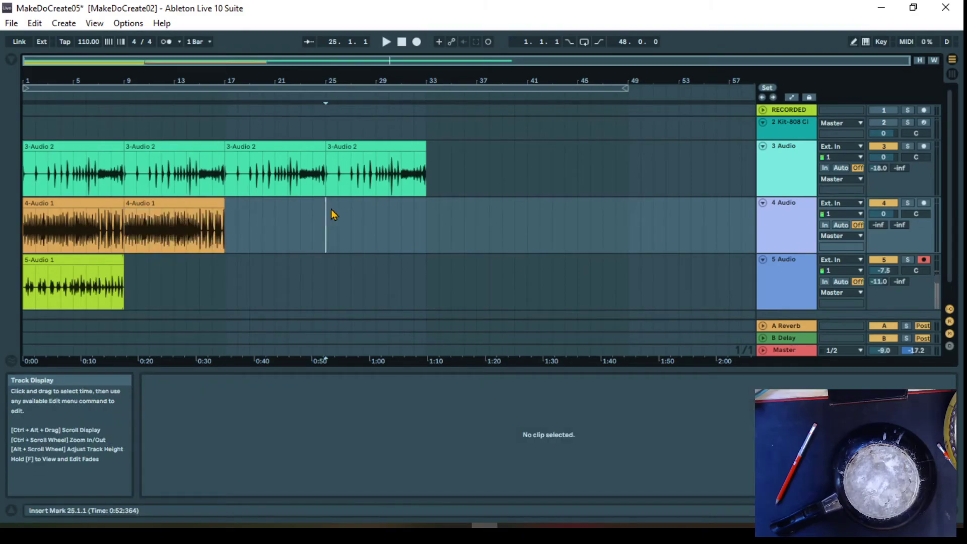
click(488, 219)
click(527, 214)
key(ctrl+v)
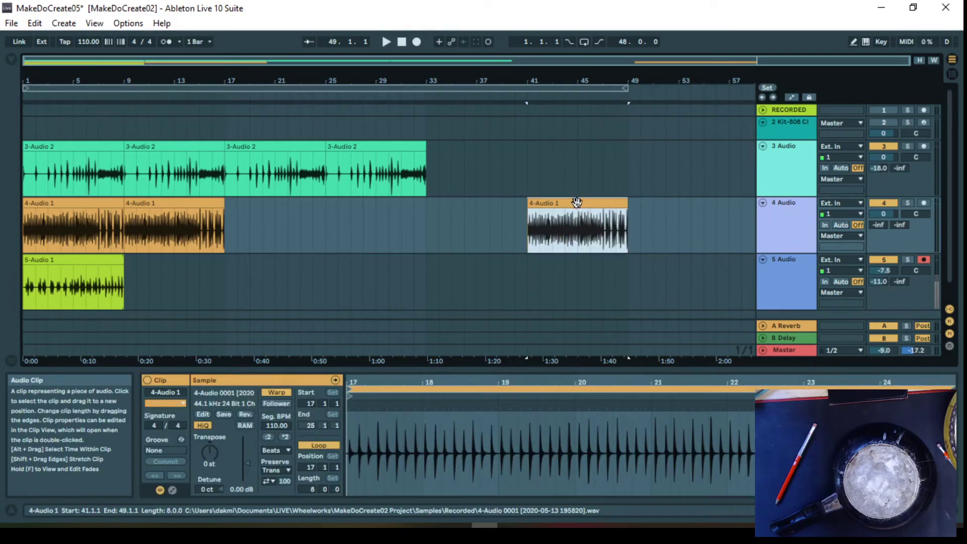
drag(577, 202, 370, 203)
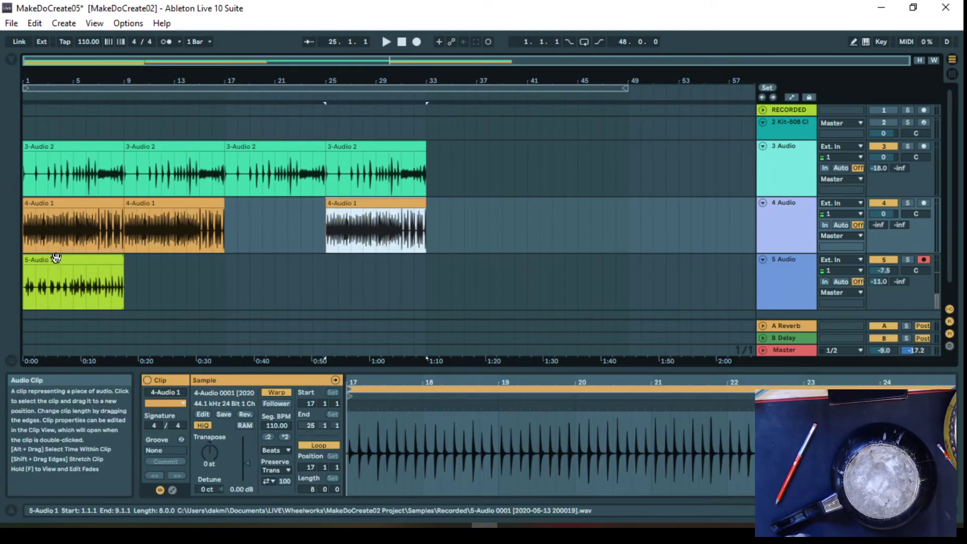
Place the 5-Audio 1 clip at bar 17 with a duplicate at bar 25, and delete the 4-Audio 1 clip at bar 1
drag(70, 259, 276, 259)
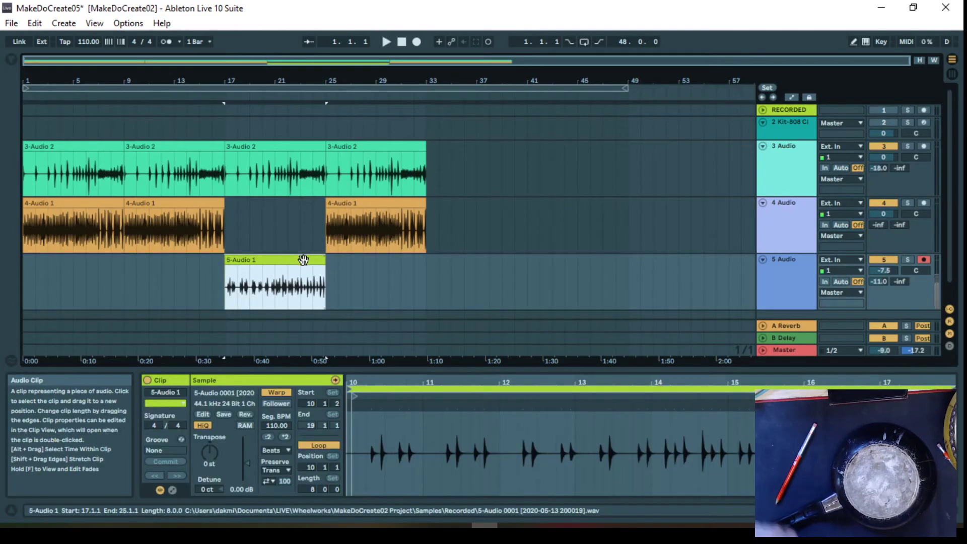
key(ctrl+d)
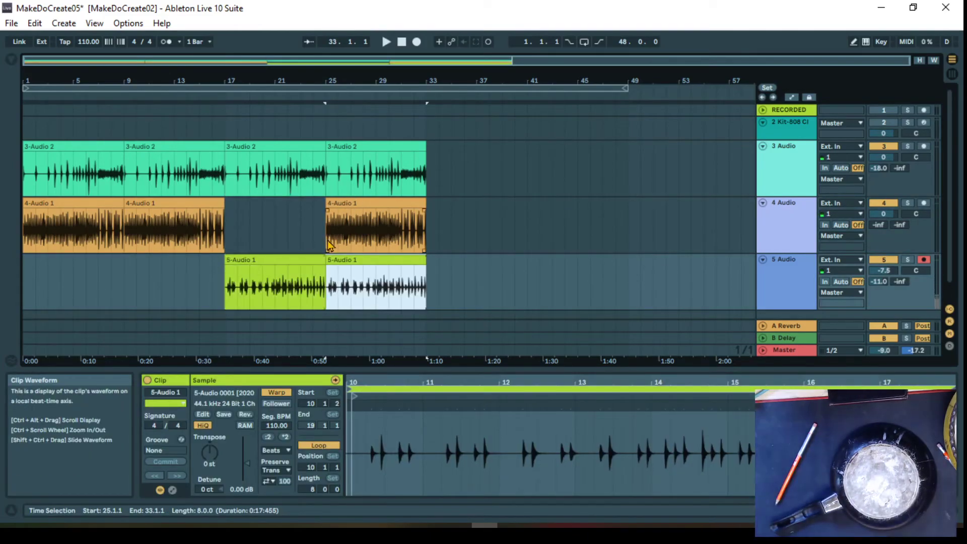
click(108, 199)
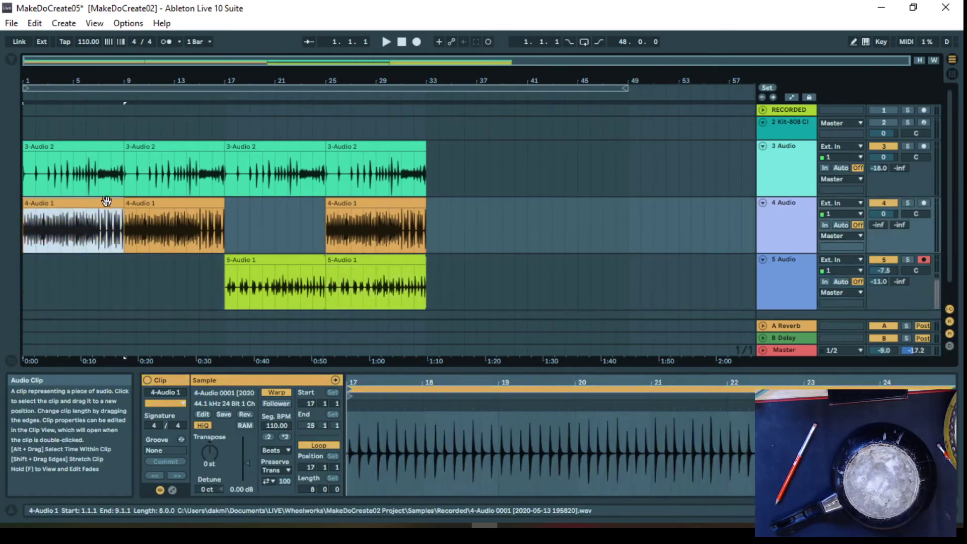
key(Delete)
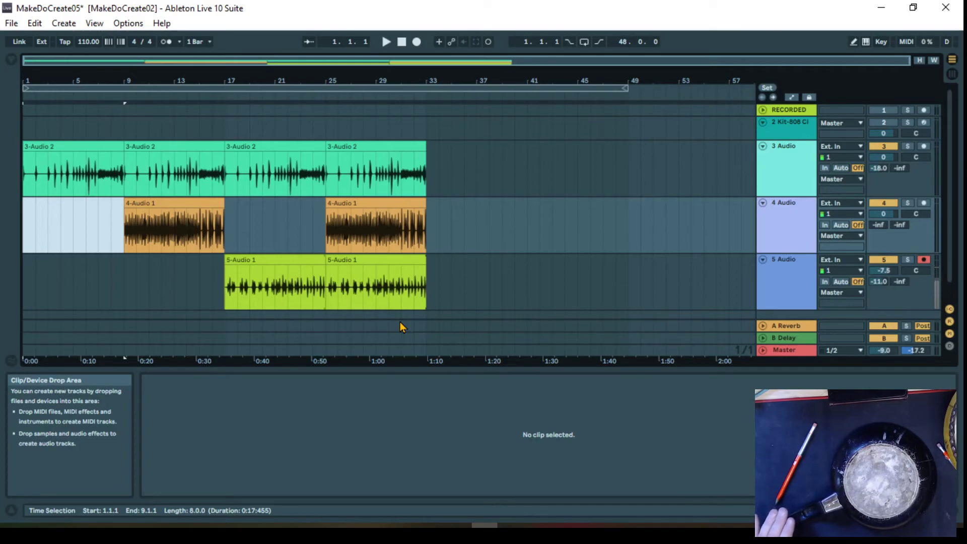
Play the Arrangement from bar 1 past the last clips, stop playback, and return to Session View
click(387, 44)
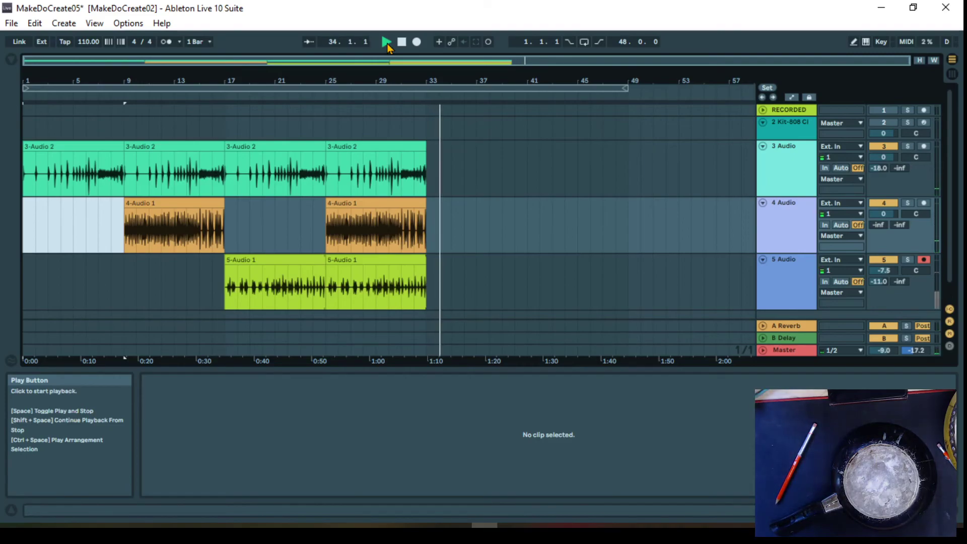
key(space)
key(Tab)
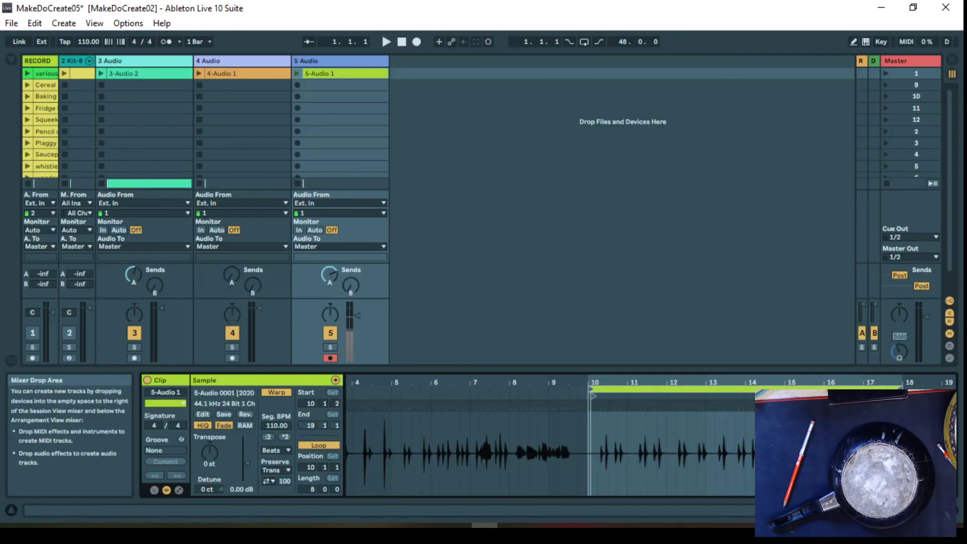